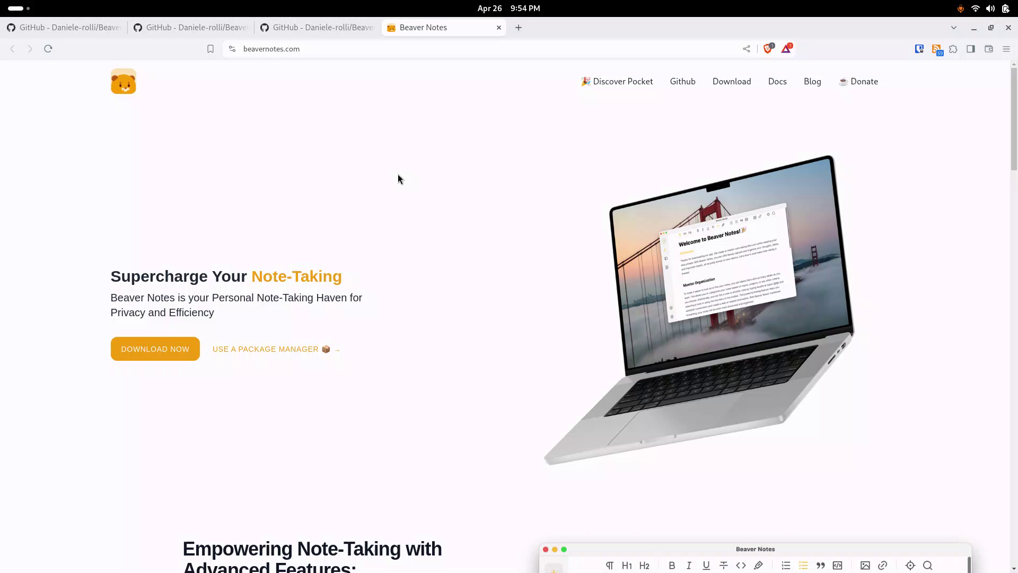
scroll(506, 192, "down", 3)
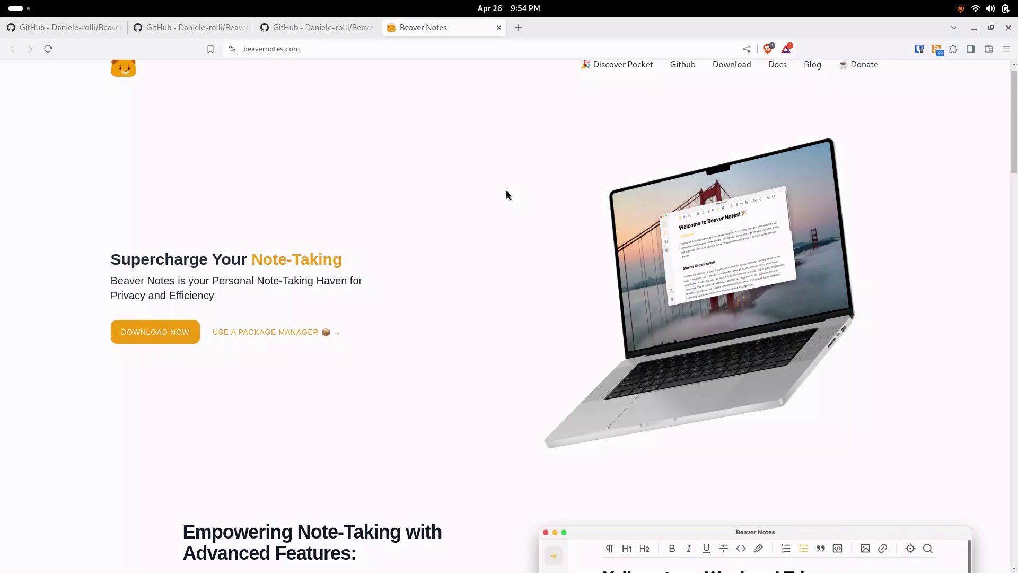
scroll(506, 192, "down", 2)
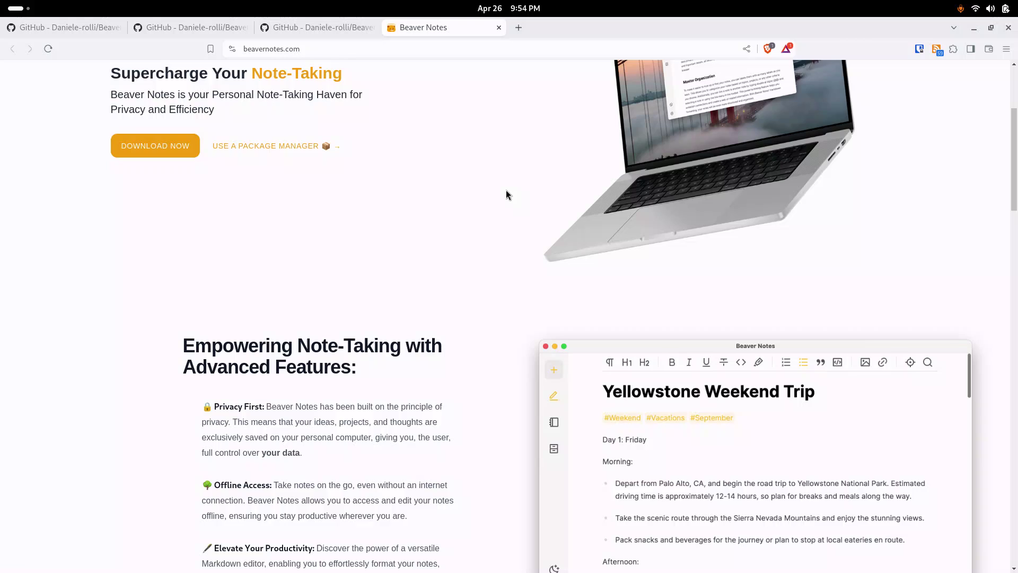
scroll(506, 194, "down", 1)
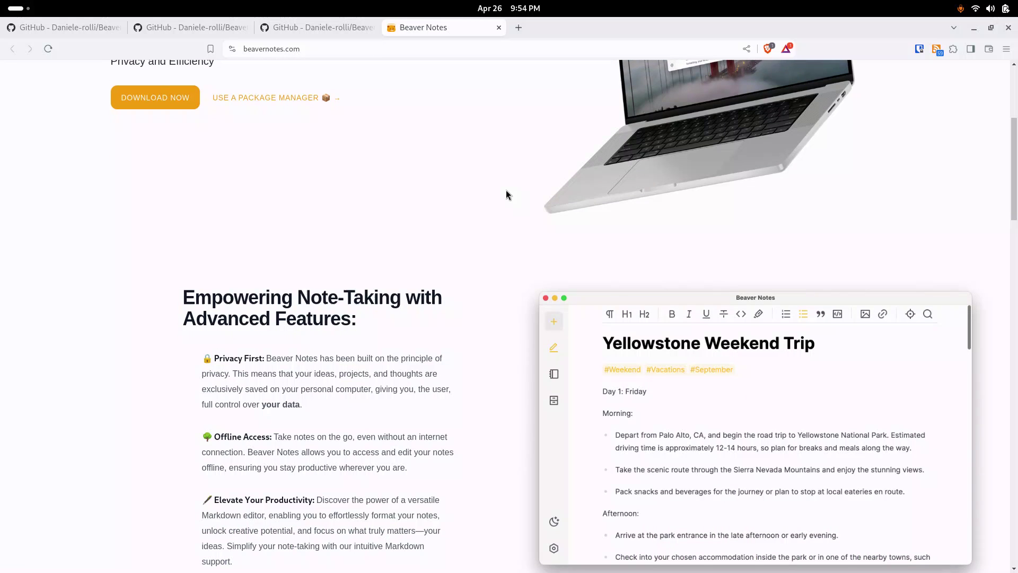
scroll(506, 195, "down", 1)
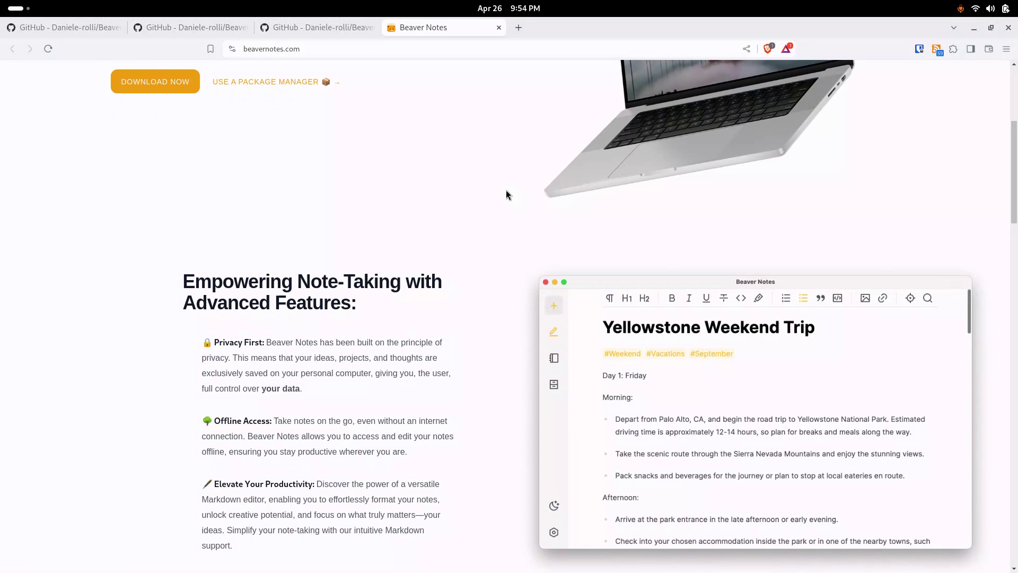
scroll(506, 195, "down", 1)
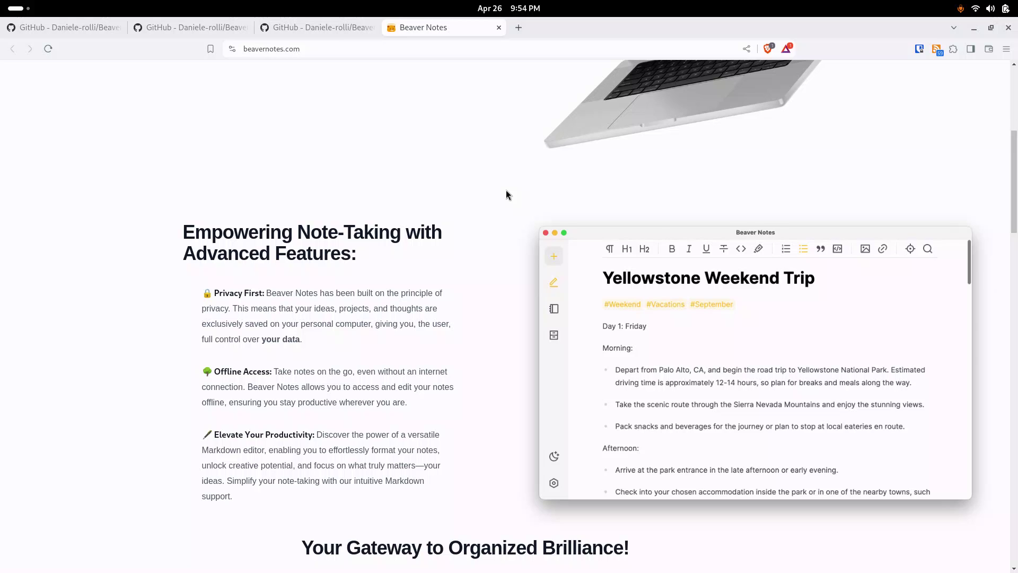
scroll(506, 195, "down", 2)
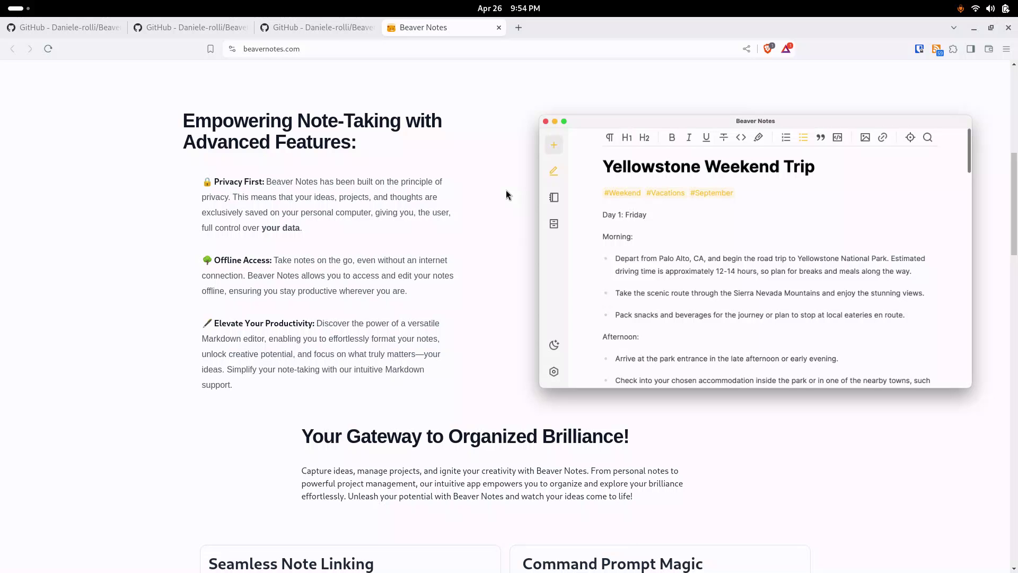
scroll(506, 195, "down", 5)
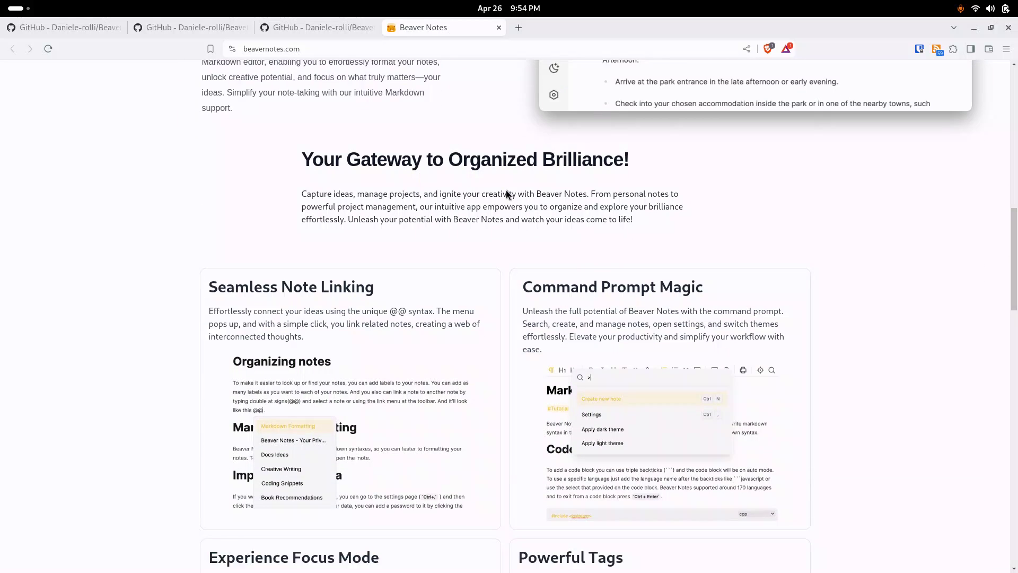
scroll(505, 195, "down", 1)
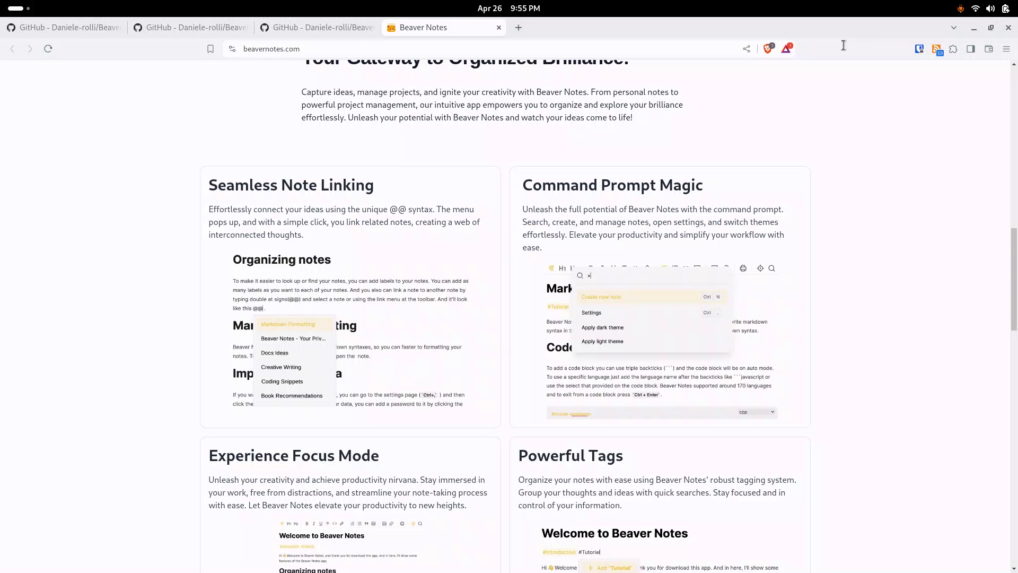
- Confirm Beaver Notes is installed in GNOME Software, close the store, and switch to Beaver Notes
left_click(975, 28)
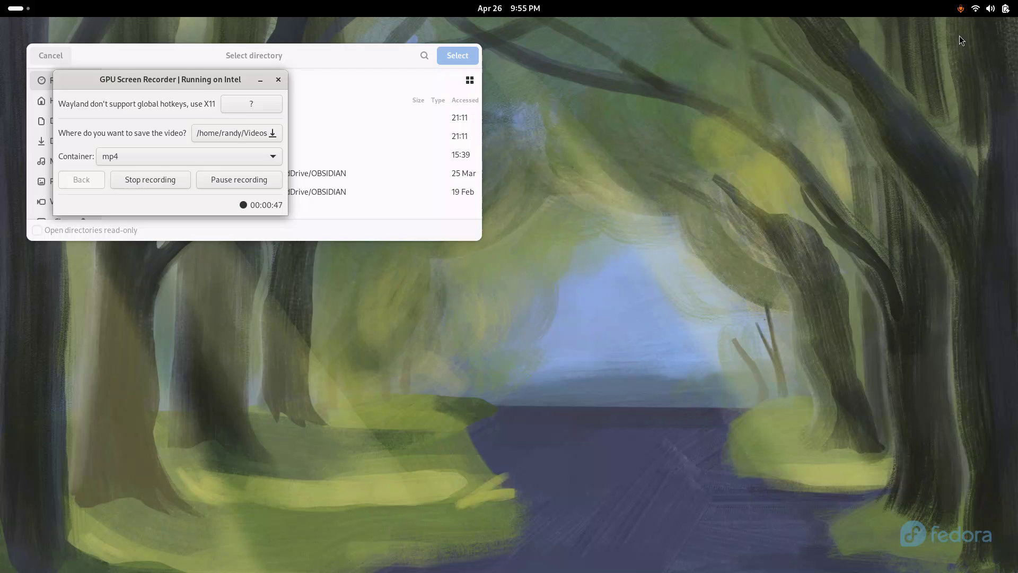
key("super")
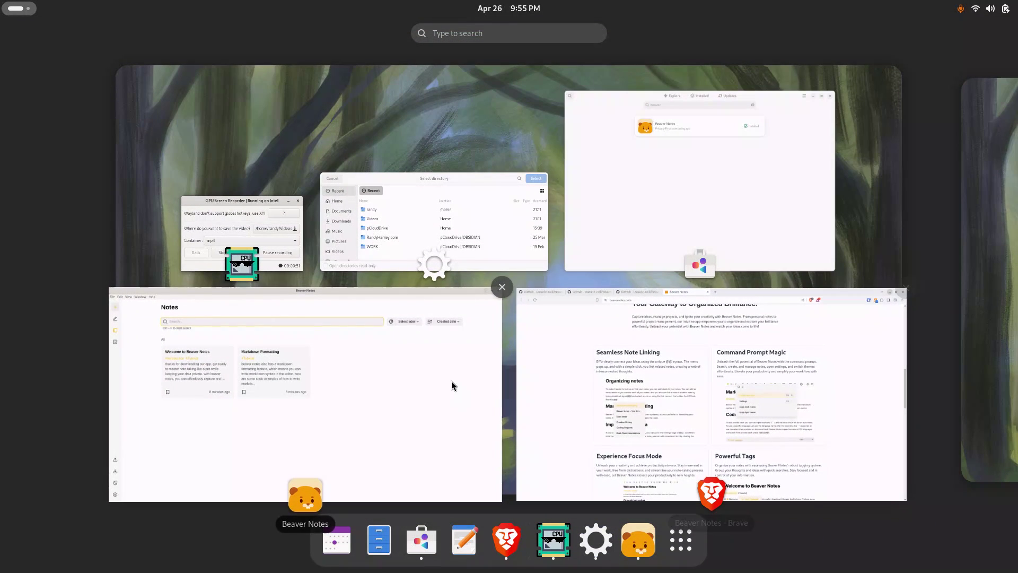
left_click(597, 269)
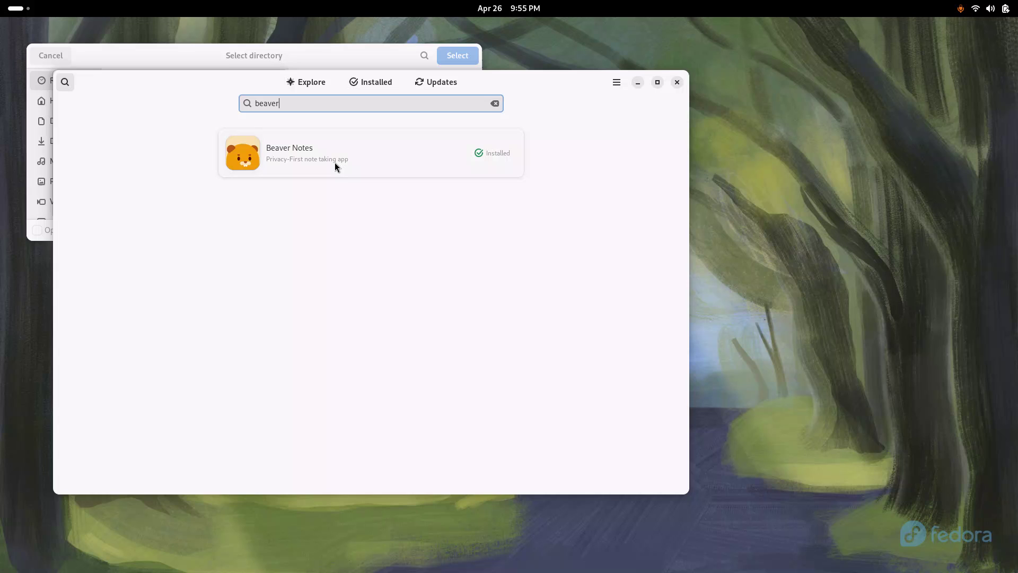
left_click(676, 83)
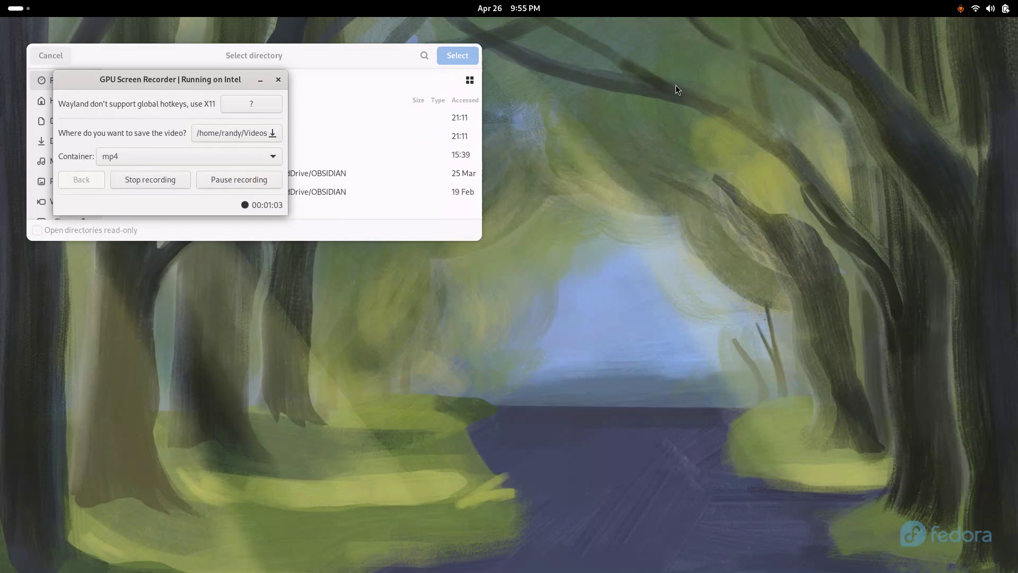
key("super")
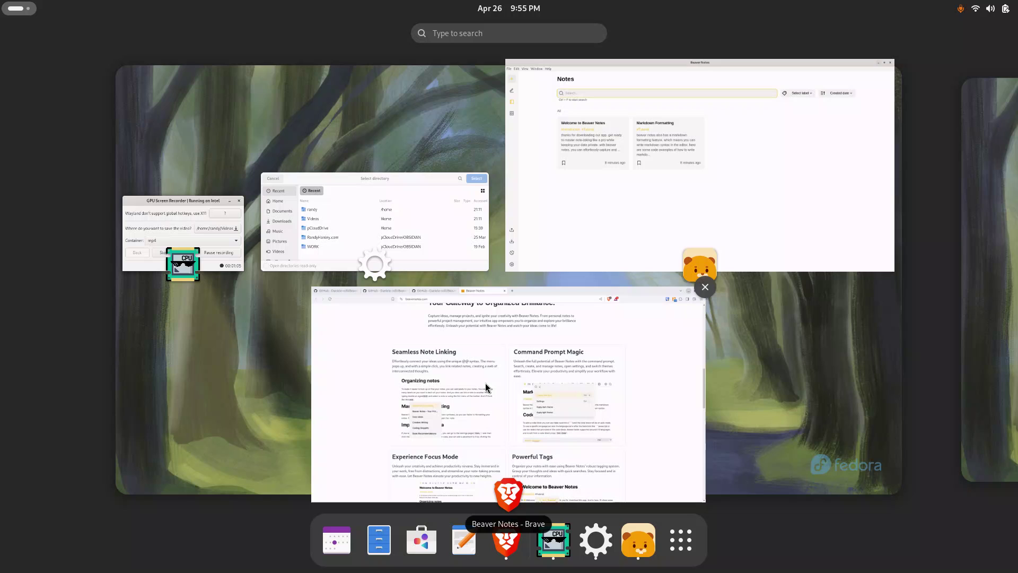
left_click(604, 221)
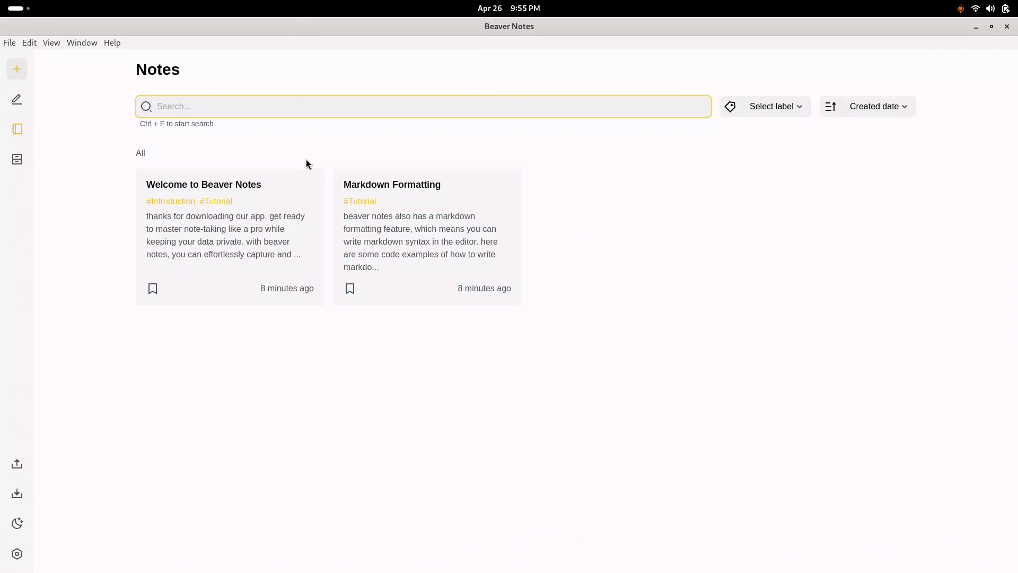
mouse_move(230, 236)
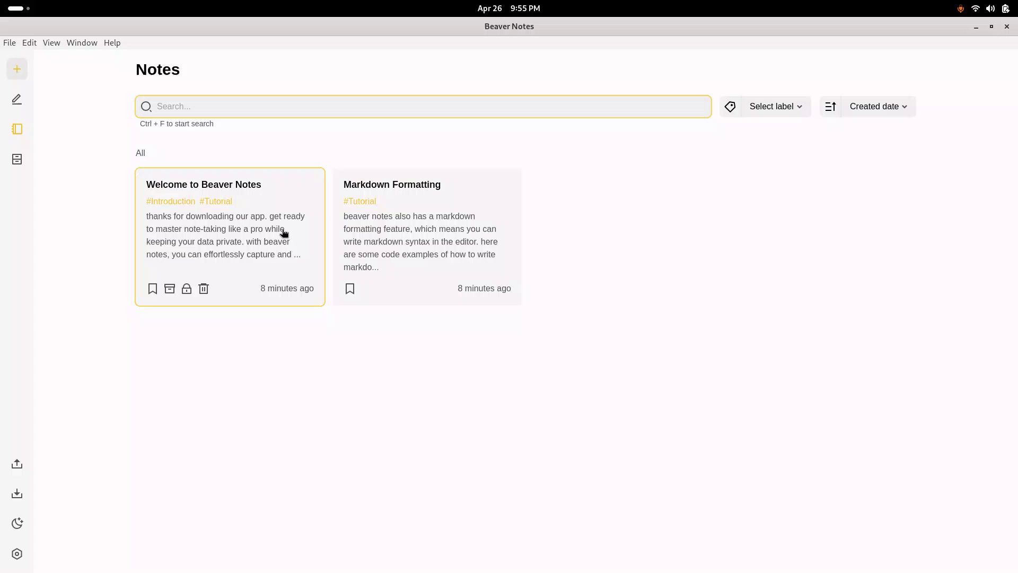
- Open the 'Welcome to Beaver Notes' tutorial note from the Notes list
left_click(268, 225)
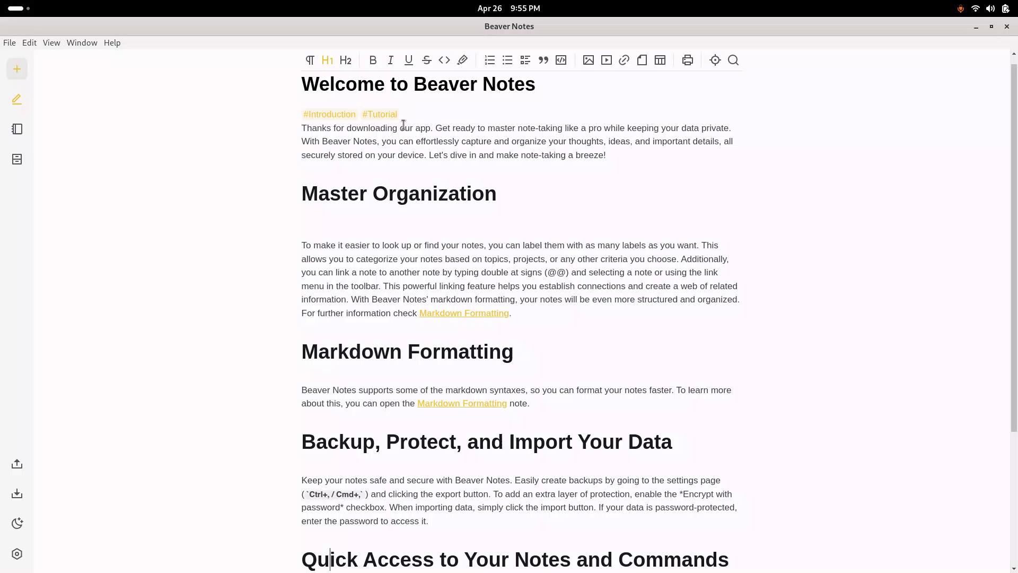
- Give the word 'Get' a yellow highlight in the welcome note
double_click(448, 127)
left_click(462, 60)
left_click(454, 141)
- Make the word 'master' bold in the welcome paragraph
double_click(495, 128)
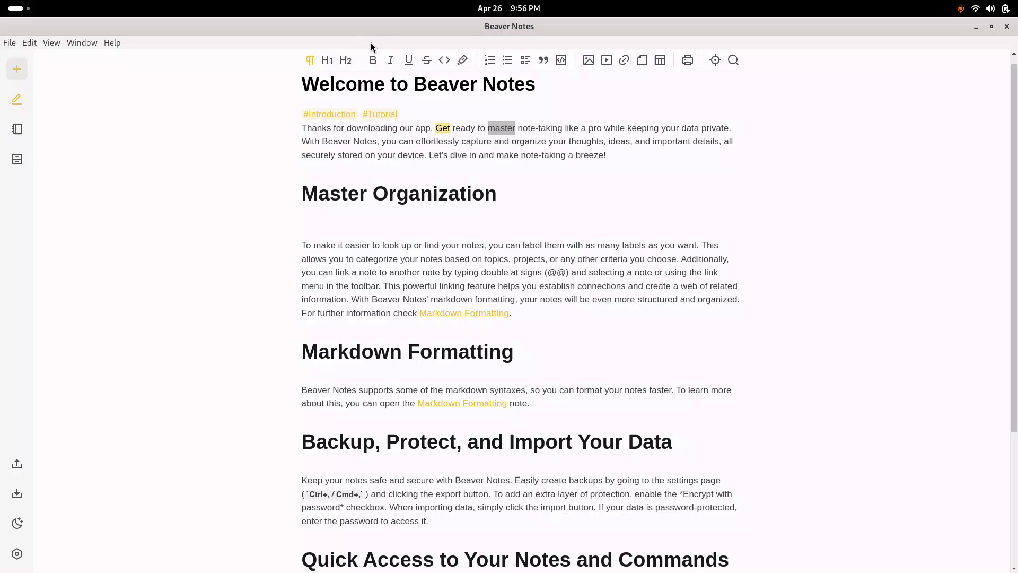
left_click(372, 60)
left_click(491, 141)
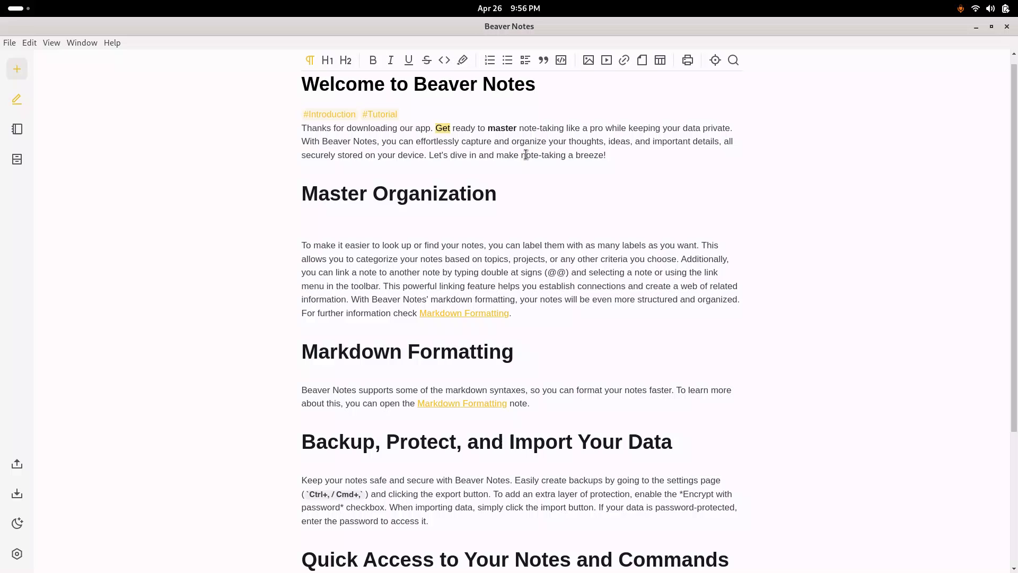
type("*")
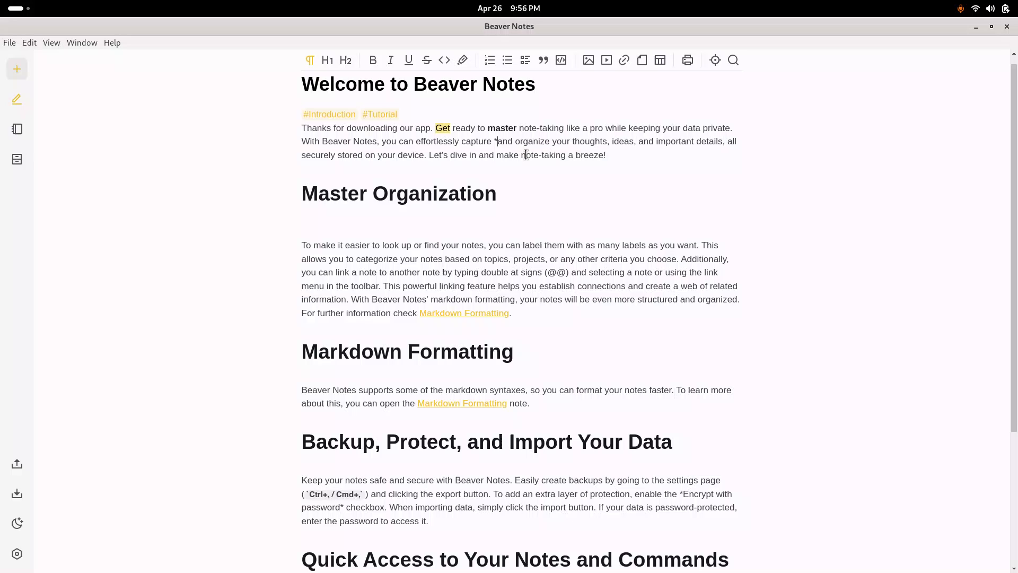
type("*")
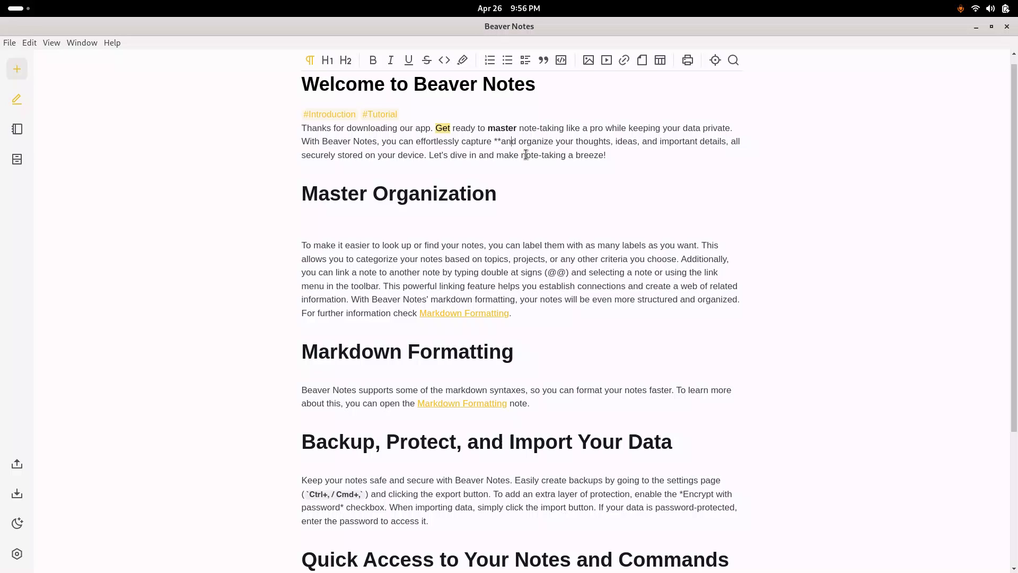
type("**")
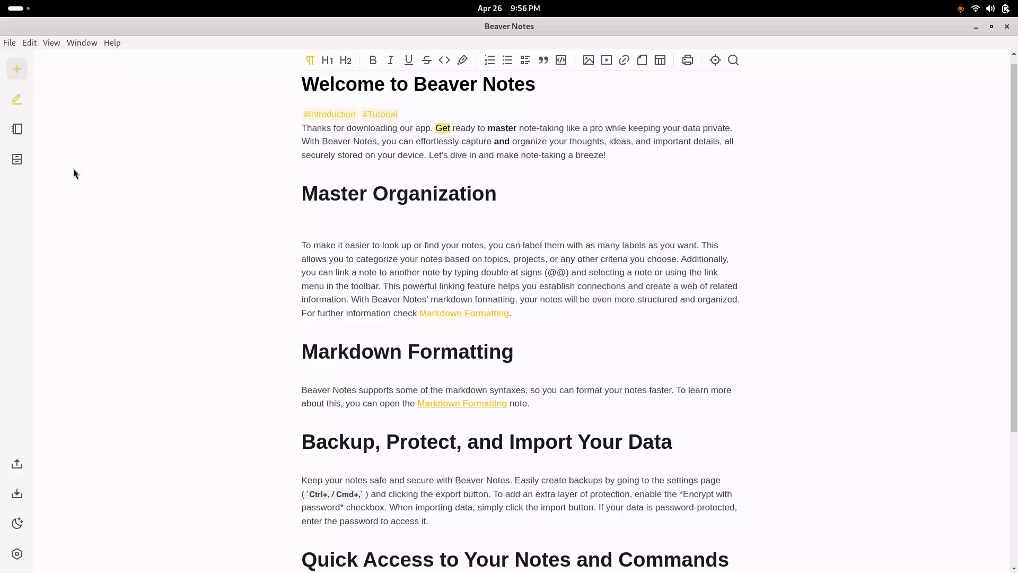
- Create a new note and add the line 'I'm going to link this note to another note.'
left_click(17, 69)
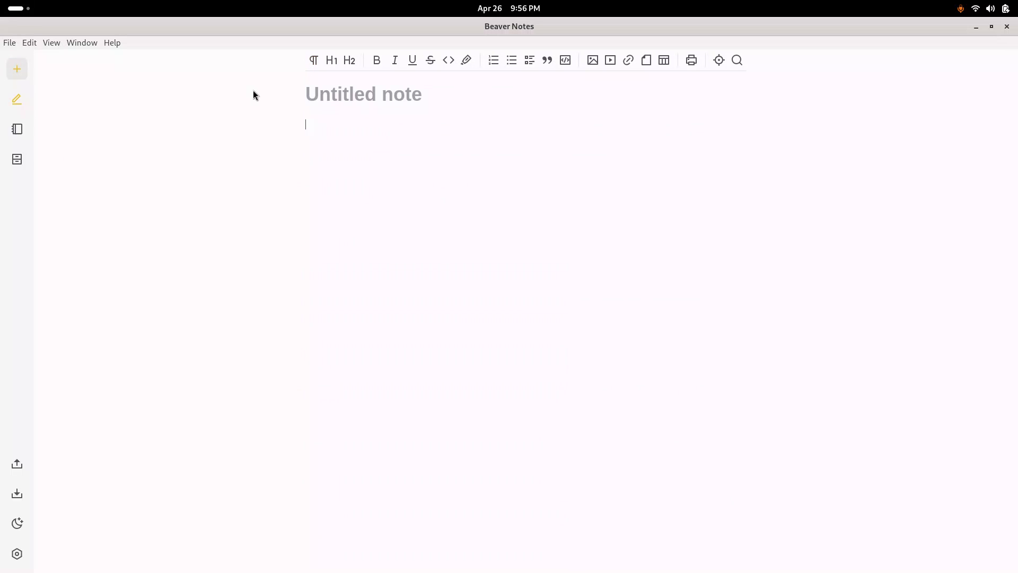
left_click(338, 88)
type("New Note")
key("Return")
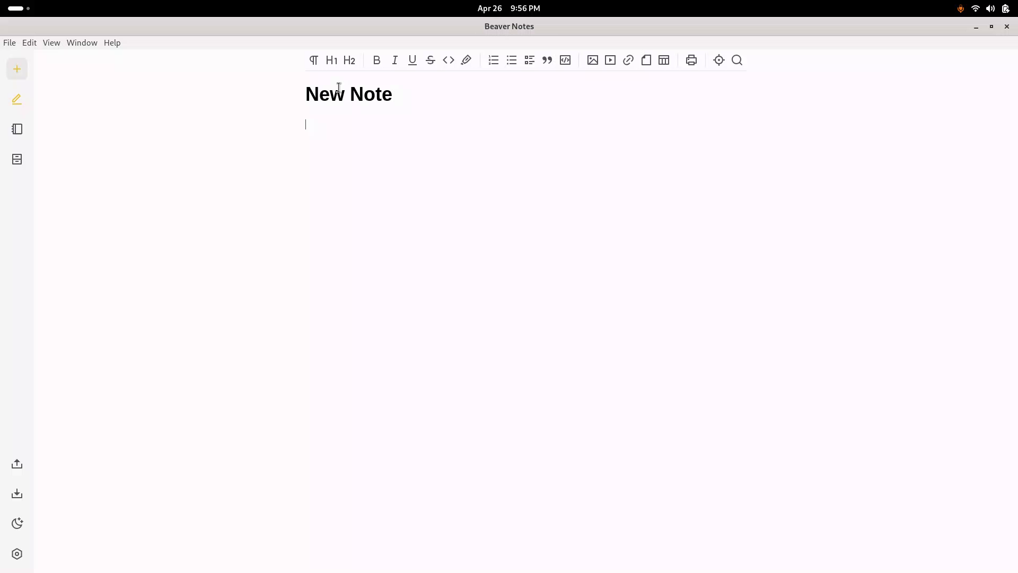
type("This is s")
type("ome tes")
type("I")
type("'m going to link thi")
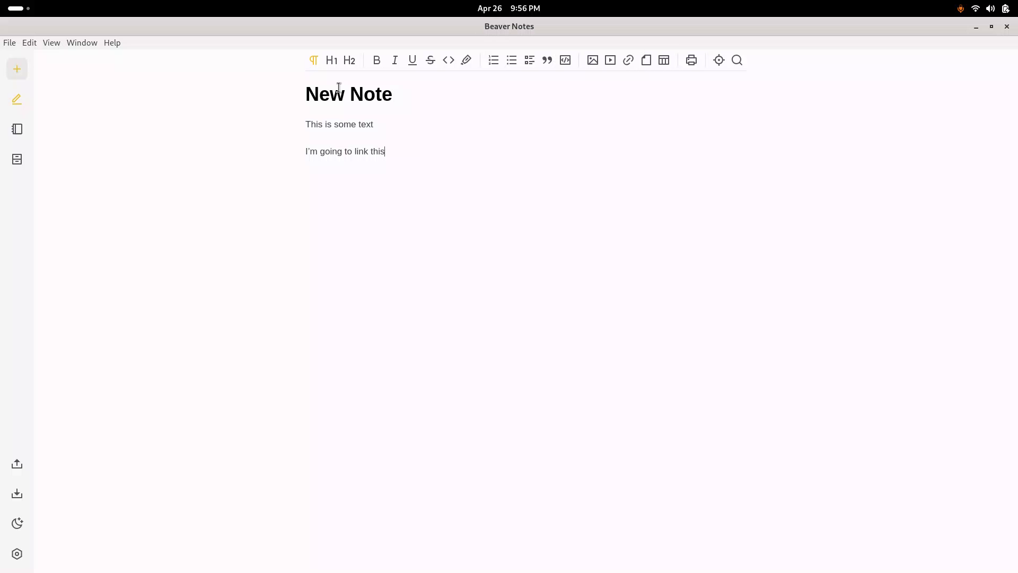
type("s note to anothre note")
key("BackSpace")
key("BackSpace")
key("BackSpace")
type("her note.")
- Show the Notes list with the Welcome, Markdown Formatting and New Note cards
left_click(17, 130)
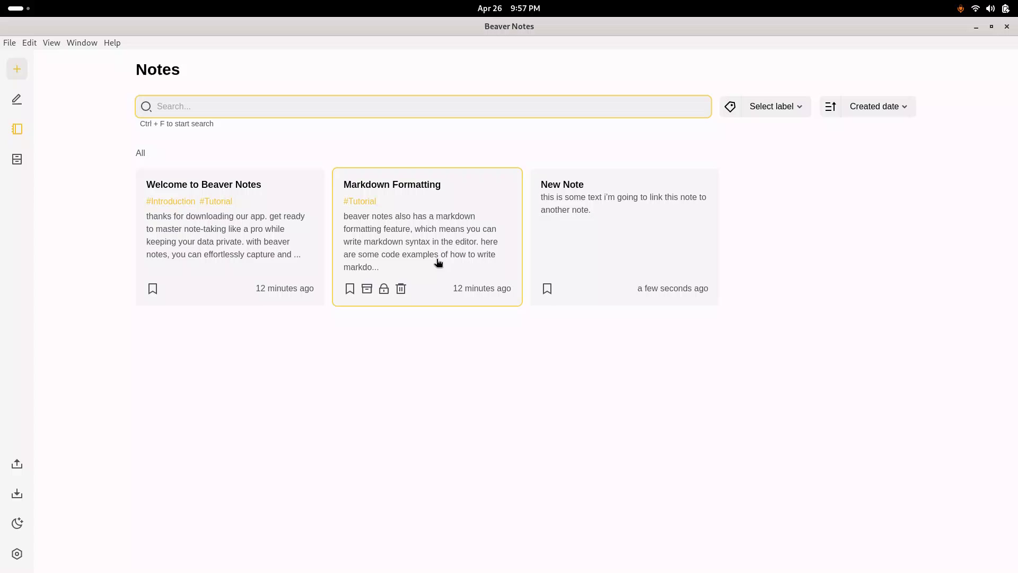
mouse_move(230, 236)
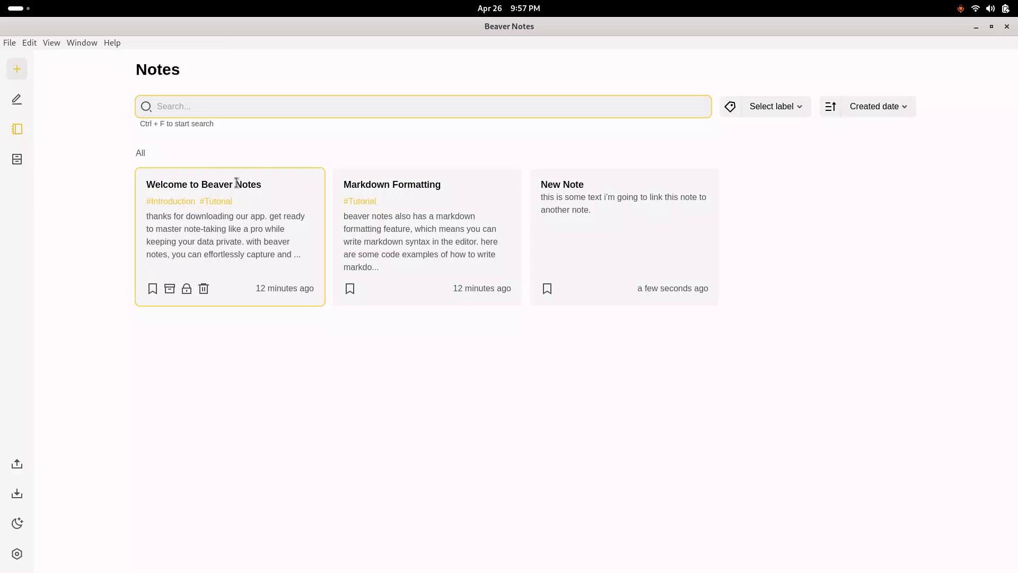
- Insert a New Note link after 'settings page' in the Welcome note, then follow it
left_click(258, 229)
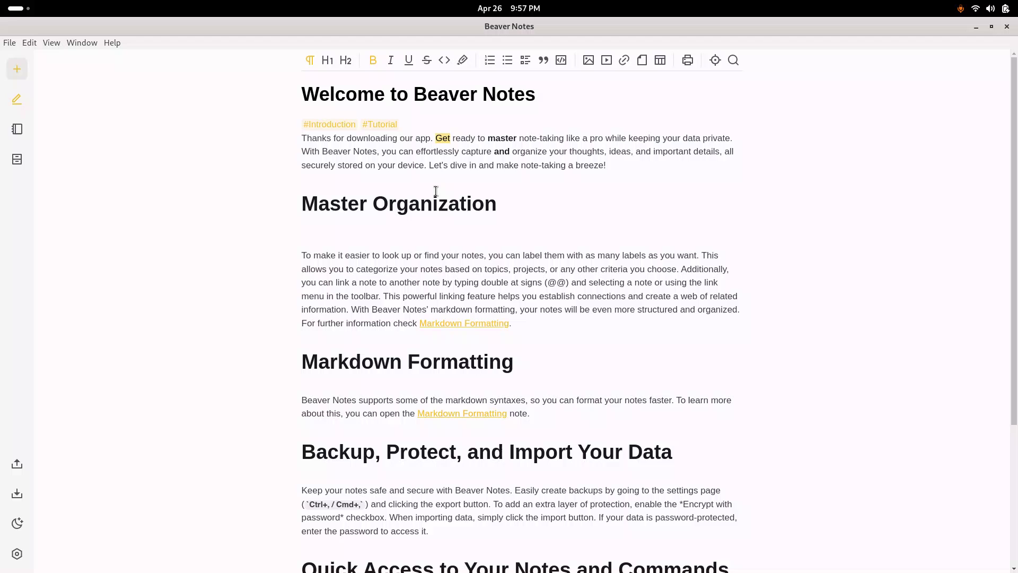
scroll(435, 194, "down", 5)
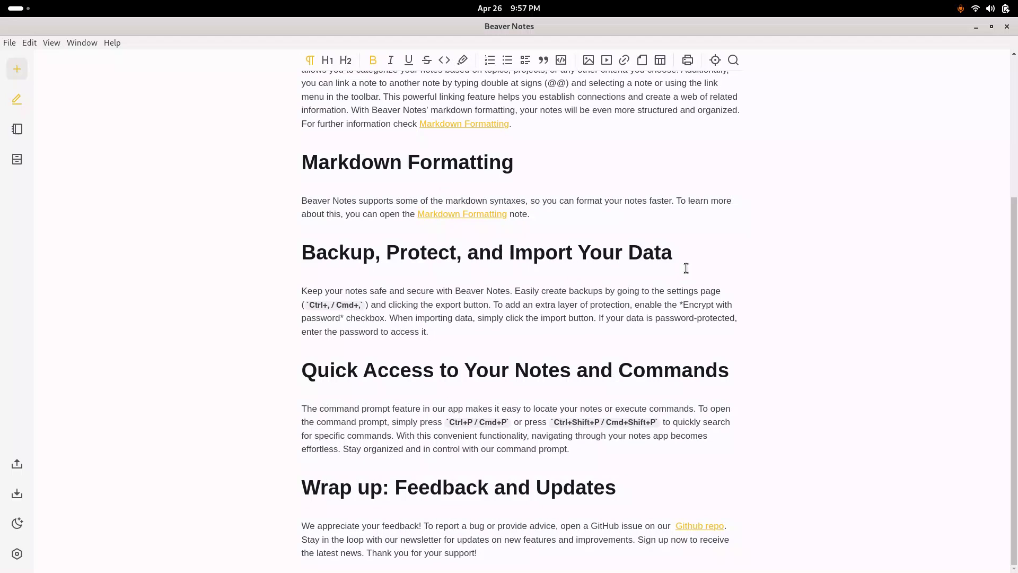
left_click(731, 291)
type("@")
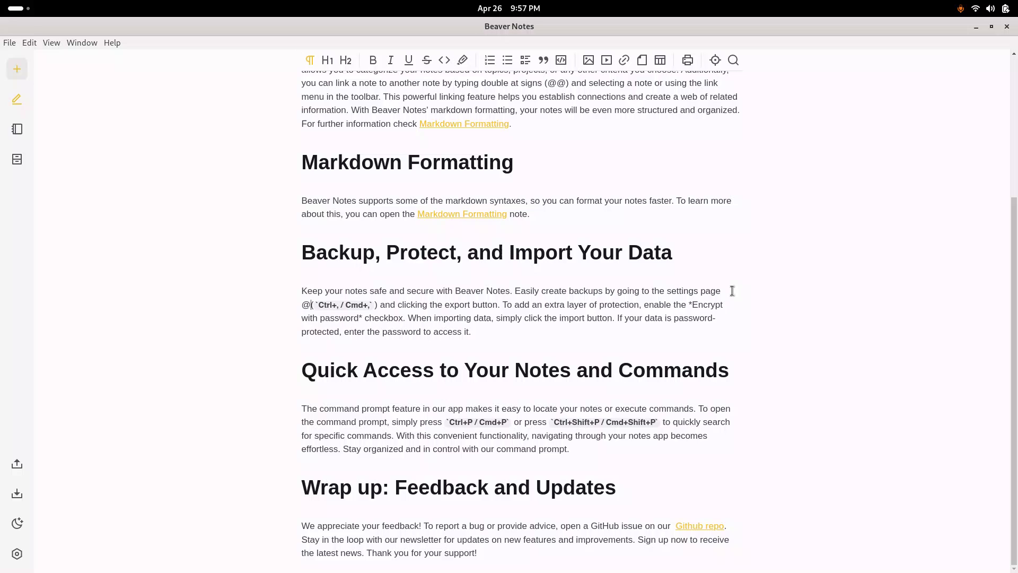
type("@")
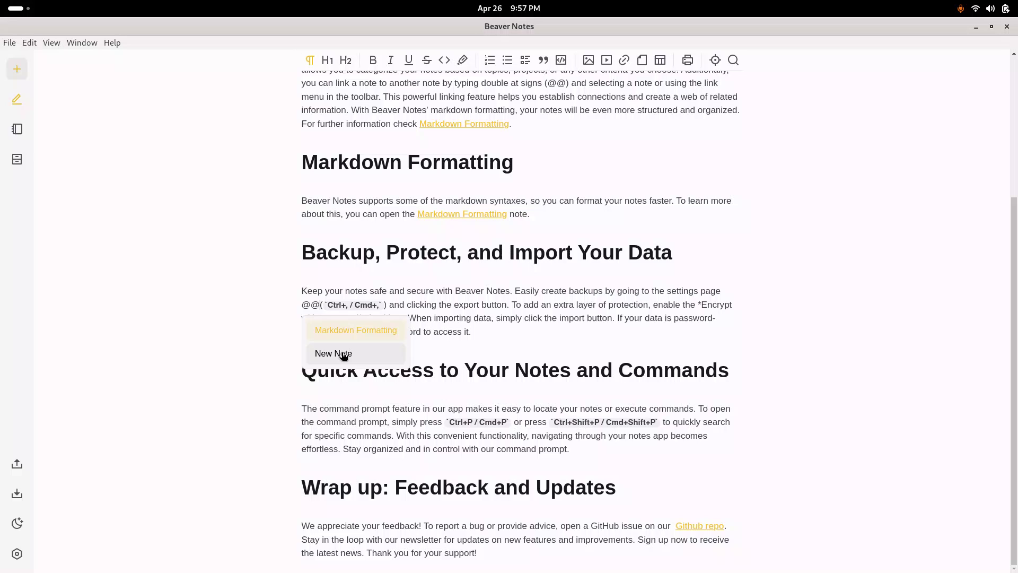
left_click(344, 354)
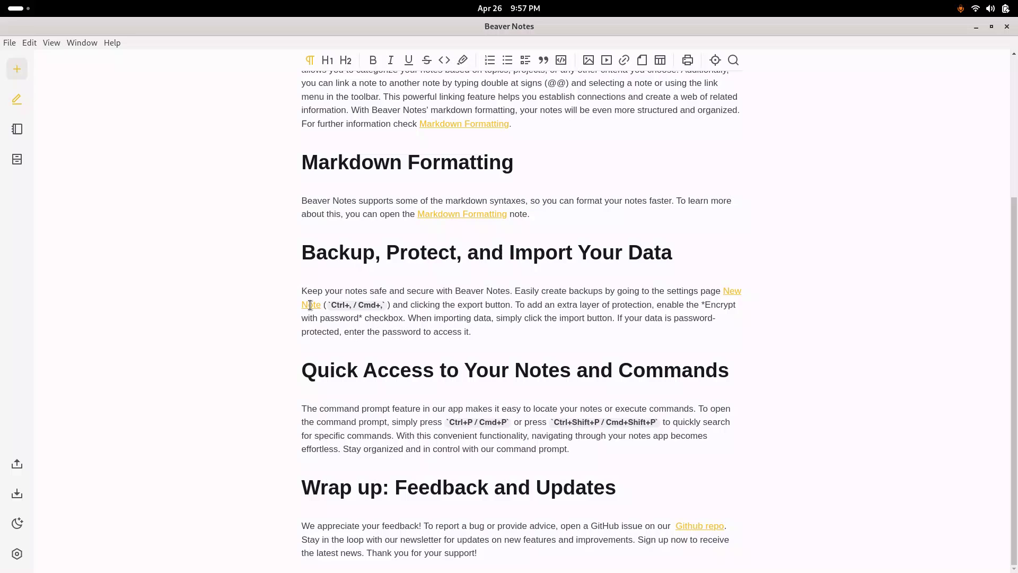
left_click(310, 305)
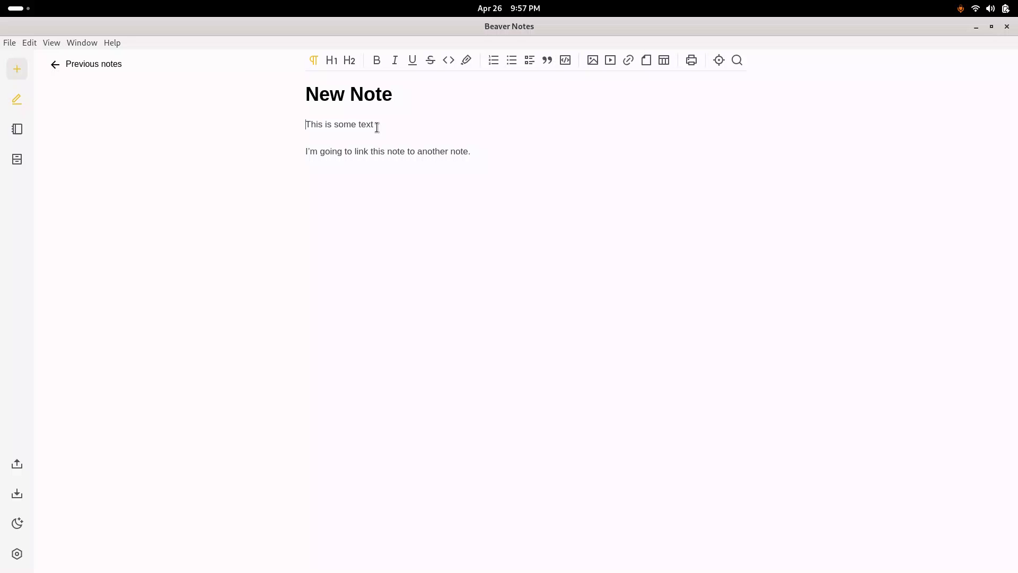
type("@@")
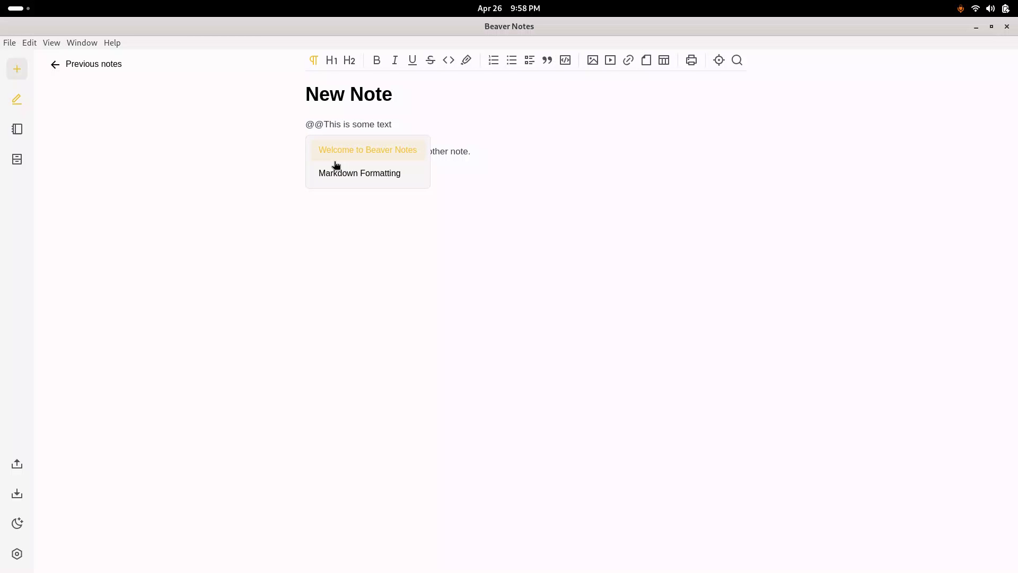
- Start New Note with a link to Welcome to Beaver Notes and test both links
left_click(359, 152)
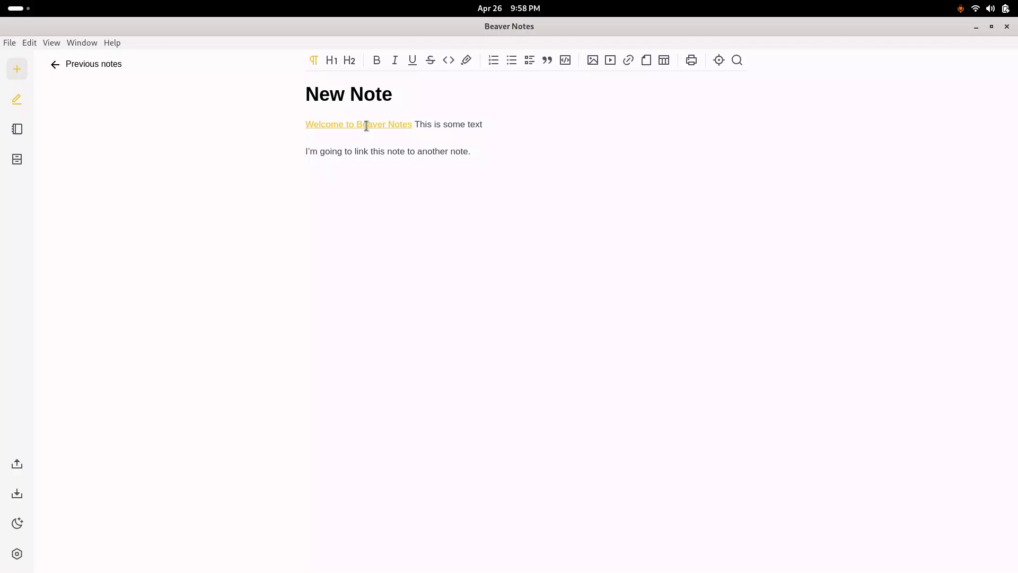
left_click(364, 125)
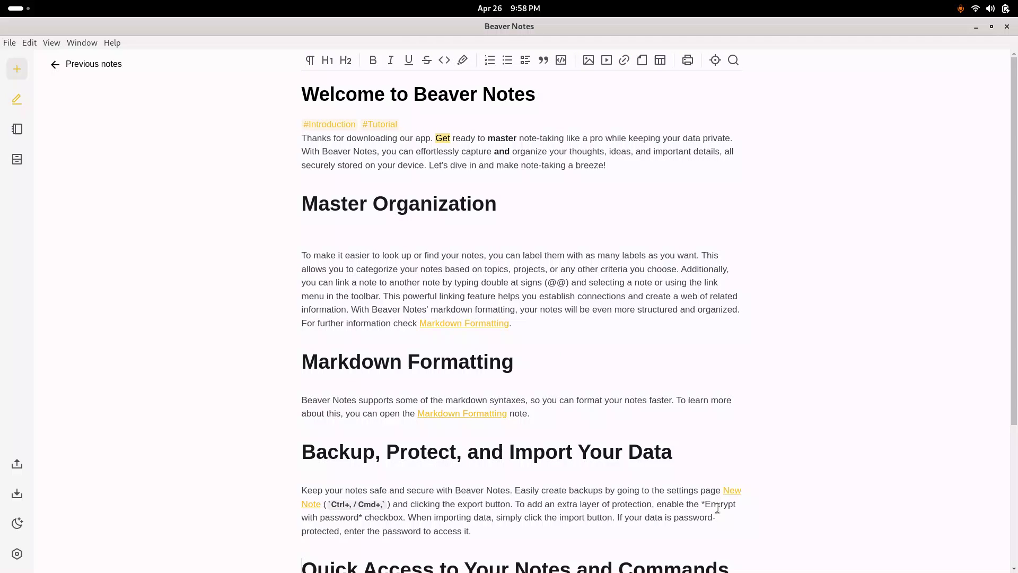
left_click(736, 491)
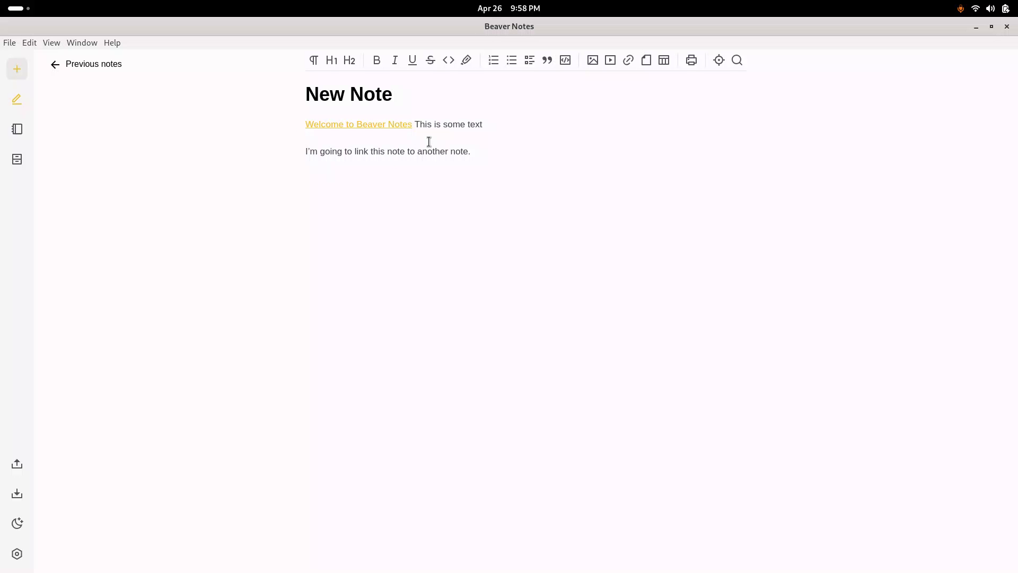
left_click(483, 146)
- Insert a three-column table with headers Cell 1–3, 'Very easy' under Cell 1, and narrower columns
left_click(664, 60)
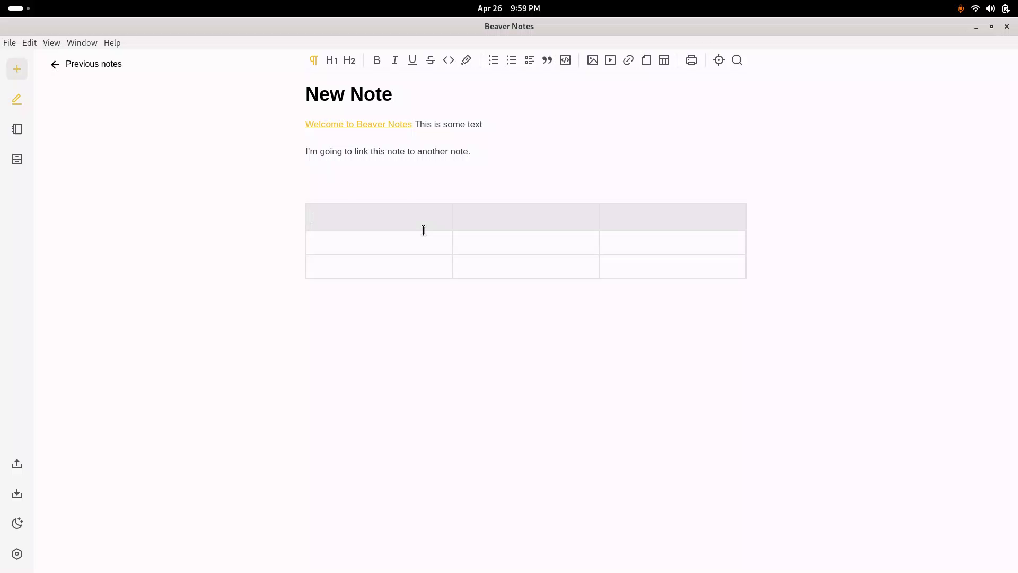
type("Cel")
type("Cell 2")
type("Cell")
type(" 3")
key("Return")
key("BackSpace")
type("Very eas")
type("y")
left_click_drag(454, 237, 380, 244)
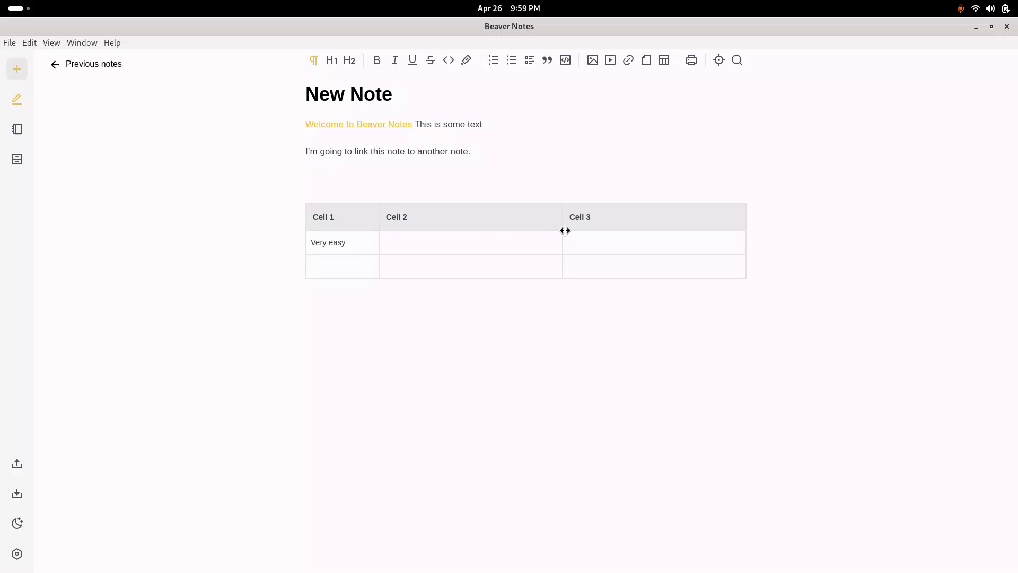
left_click_drag(562, 230, 493, 232)
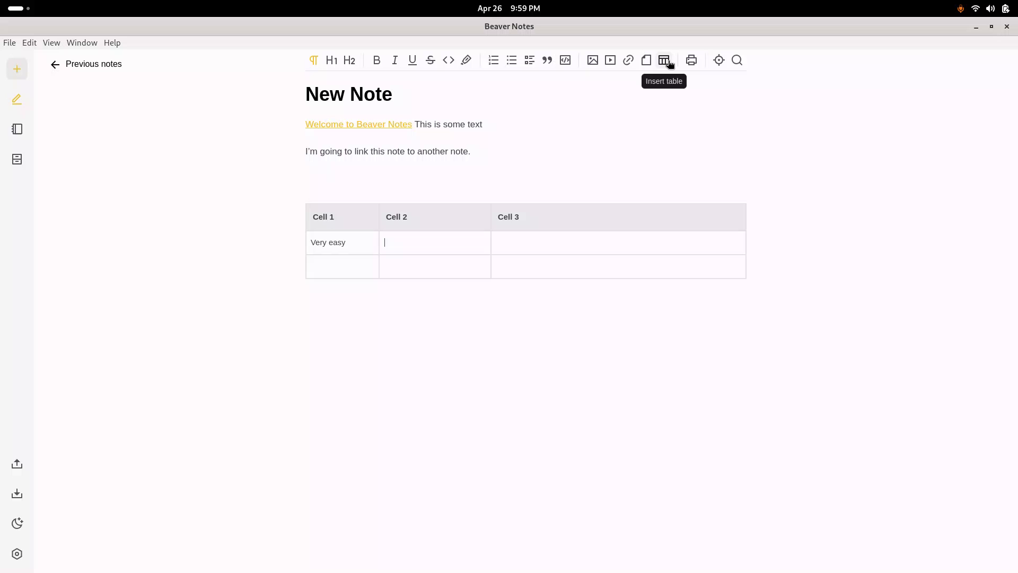
- Add empty rows to the bottom of the table until it has six body rows
left_click(606, 238)
key("Return")
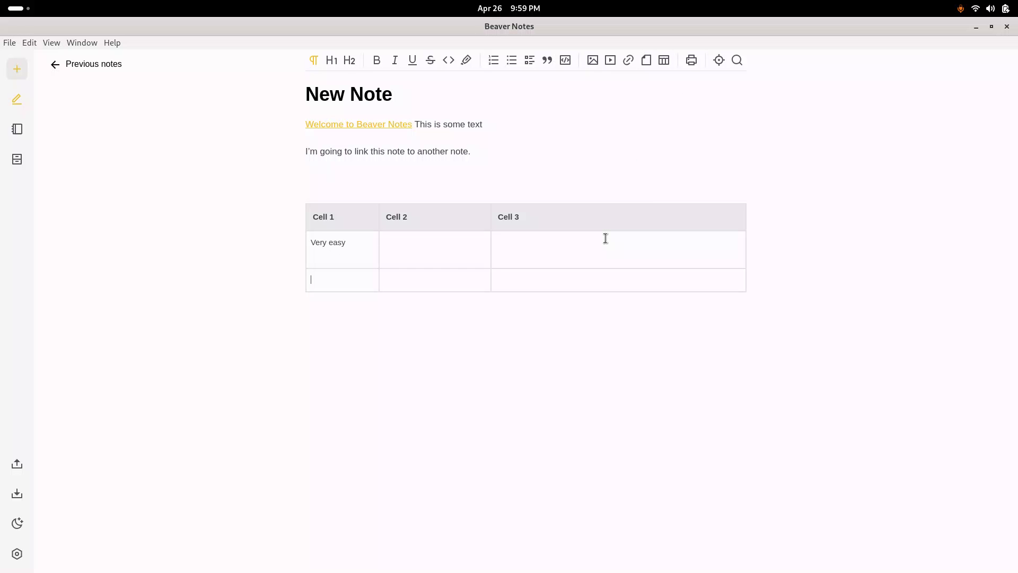
key("Tab")
key("Tab")
key("Tab")
key("Tab")
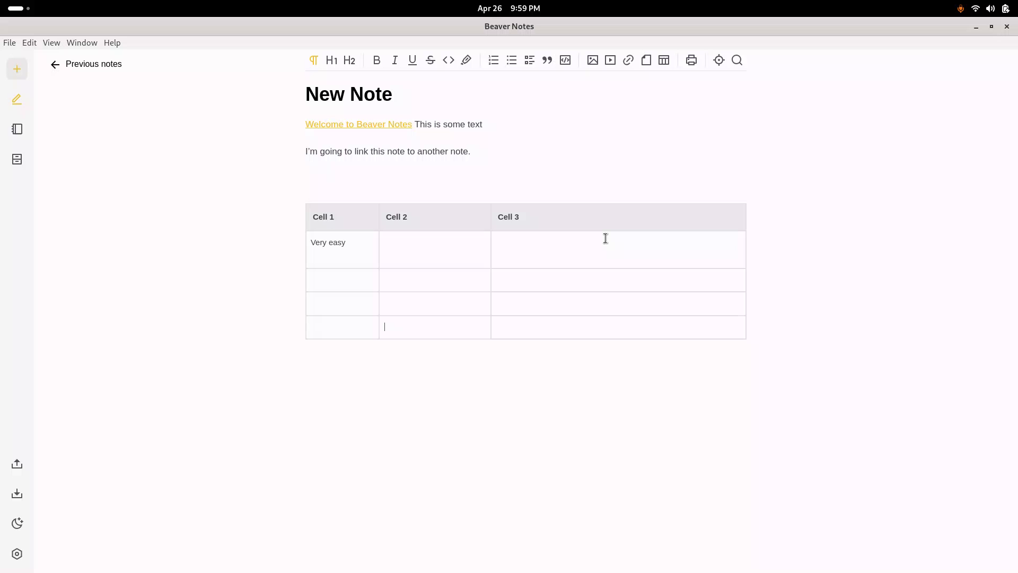
key("Tab")
key("Tab")
key("Tab")
key("Tab")
key("Tab")
key("Tab")
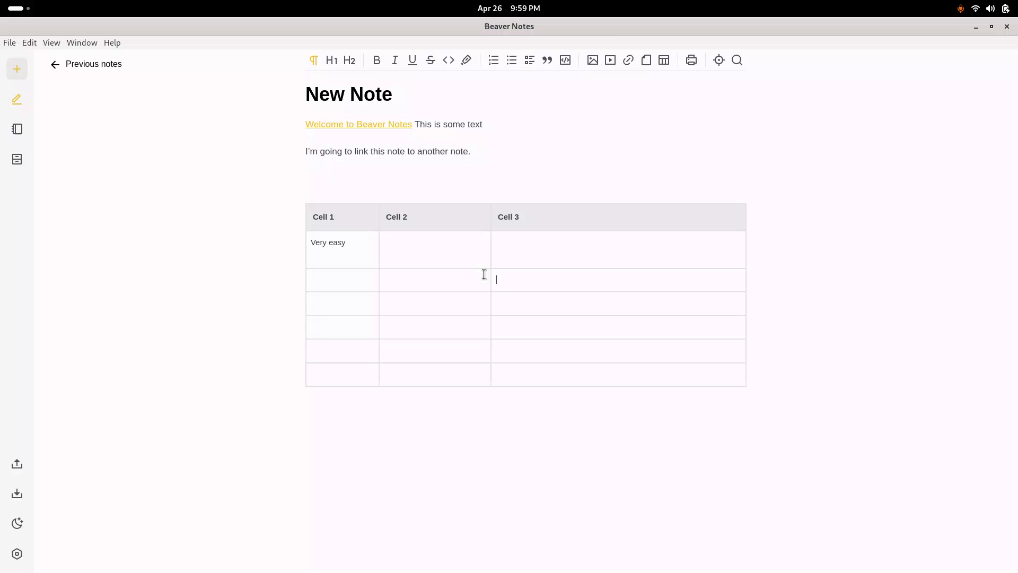
- Move through the table's cells and widen the Cell 2 column
left_click(353, 285)
key("Down")
key("Down")
key("Down")
left_click(543, 379)
key("Up")
key("Left")
left_click(349, 375)
left_click_drag(488, 379, 547, 373)
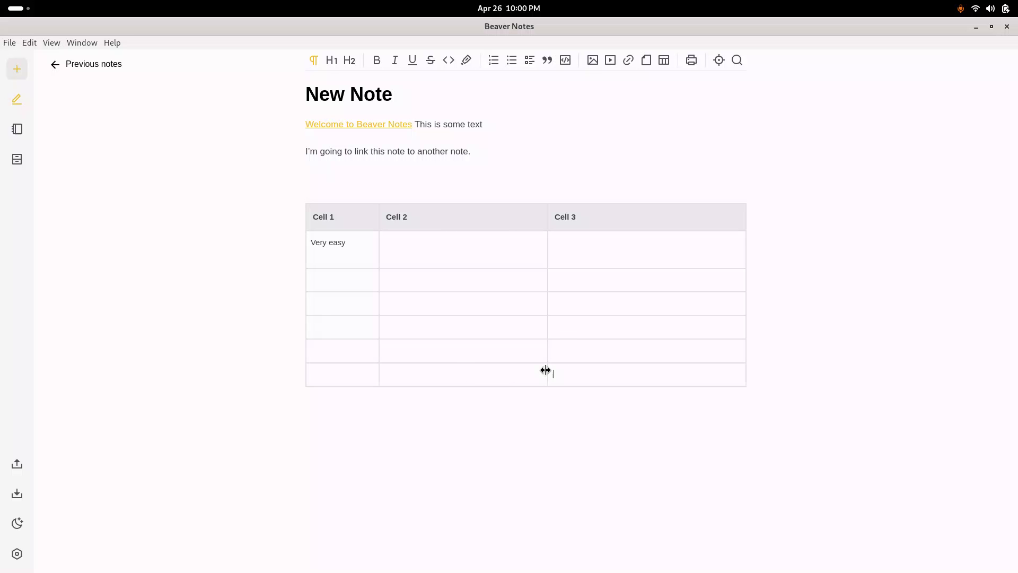
left_click(504, 252)
- Try distraction-free focus mode, then restore and re-maximize the Beaver Notes window
left_click(720, 65)
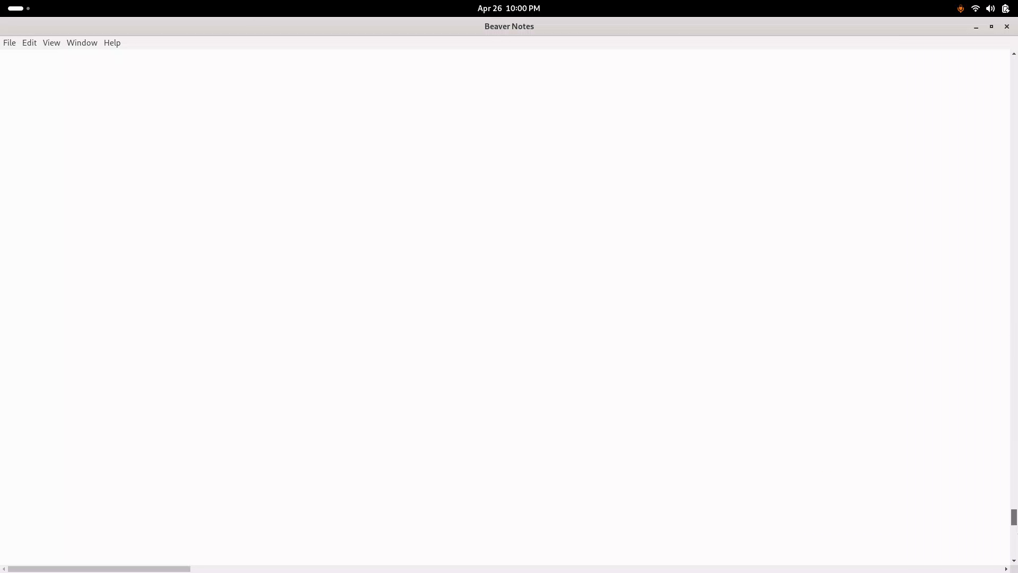
scroll(981, 342, "down", 2)
scroll(981, 342, "up", 10)
scroll(972, 209, "up", 6)
scroll(973, 208, "up", 5)
left_click(990, 27)
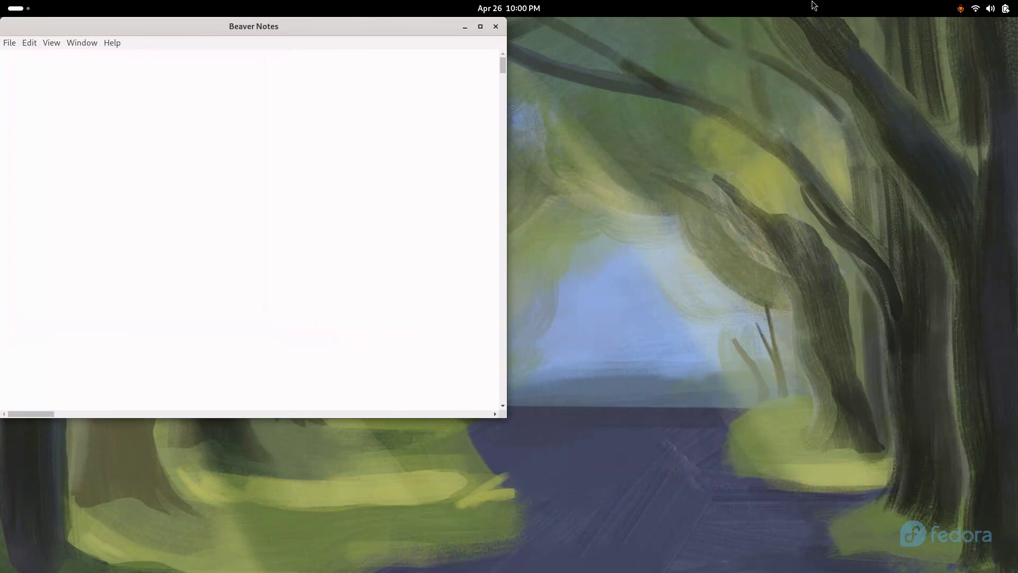
left_click(480, 27)
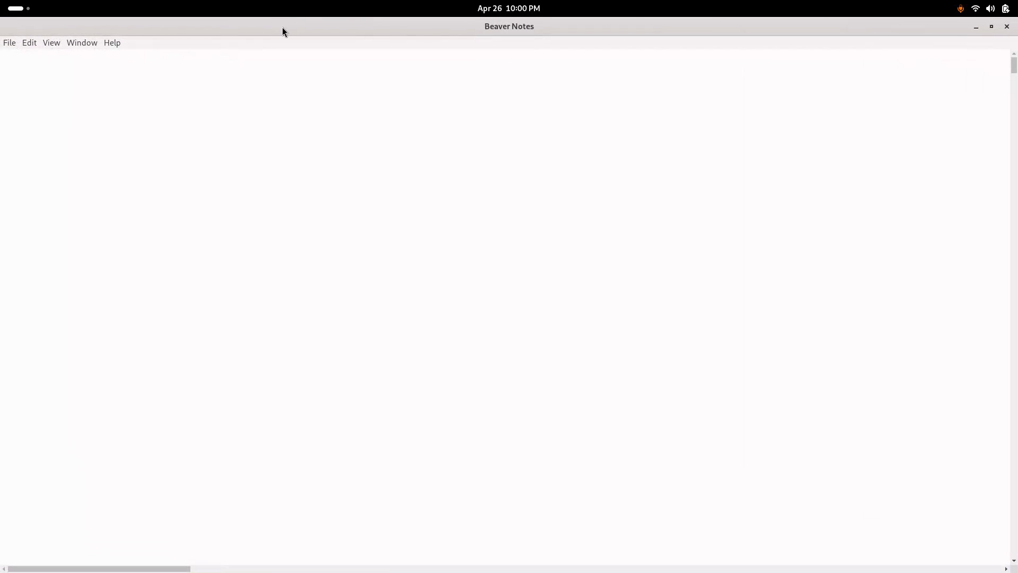
- Quit Beaver Notes from the File menu and bring up the activities overview
left_click(8, 43)
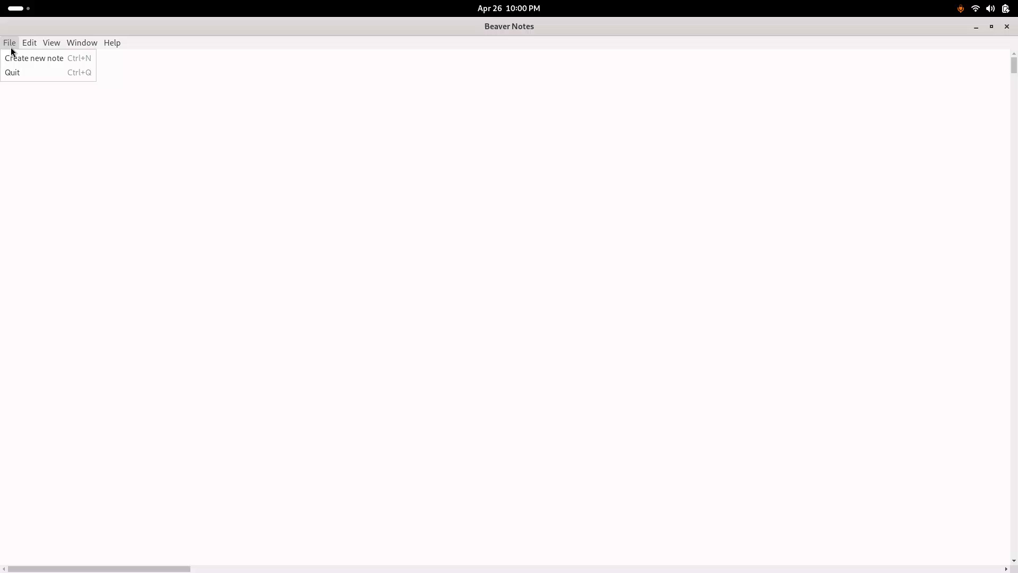
left_click(28, 74)
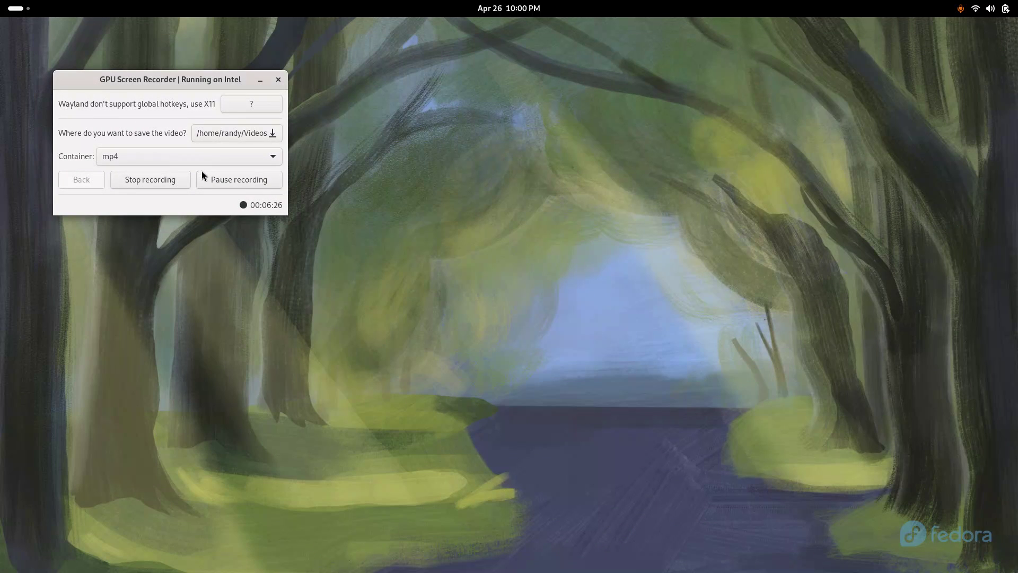
key("super")
- Relaunch Beaver Notes from the app grid, reopening New Note with its six-row table
left_click(637, 540)
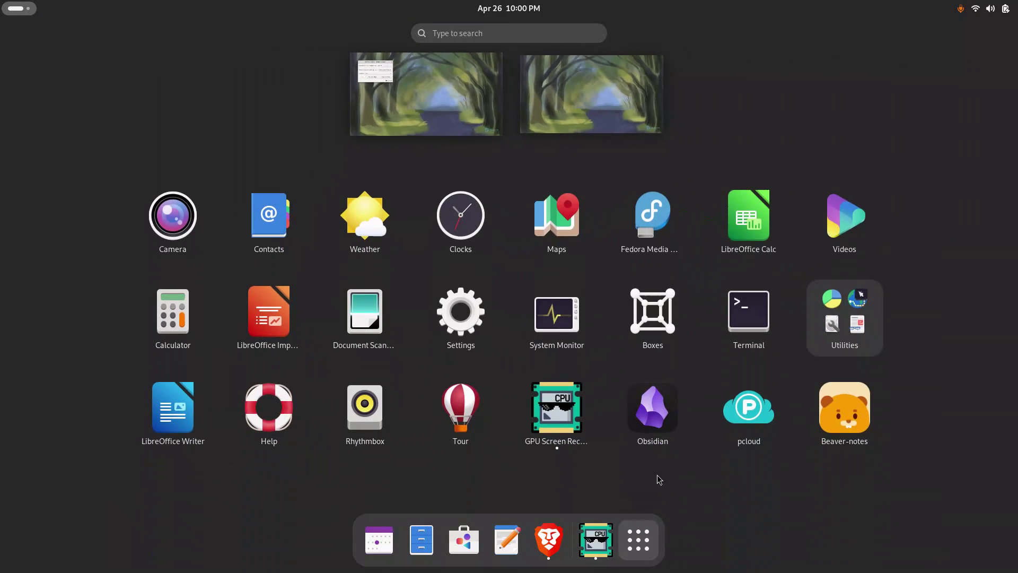
left_click(823, 416)
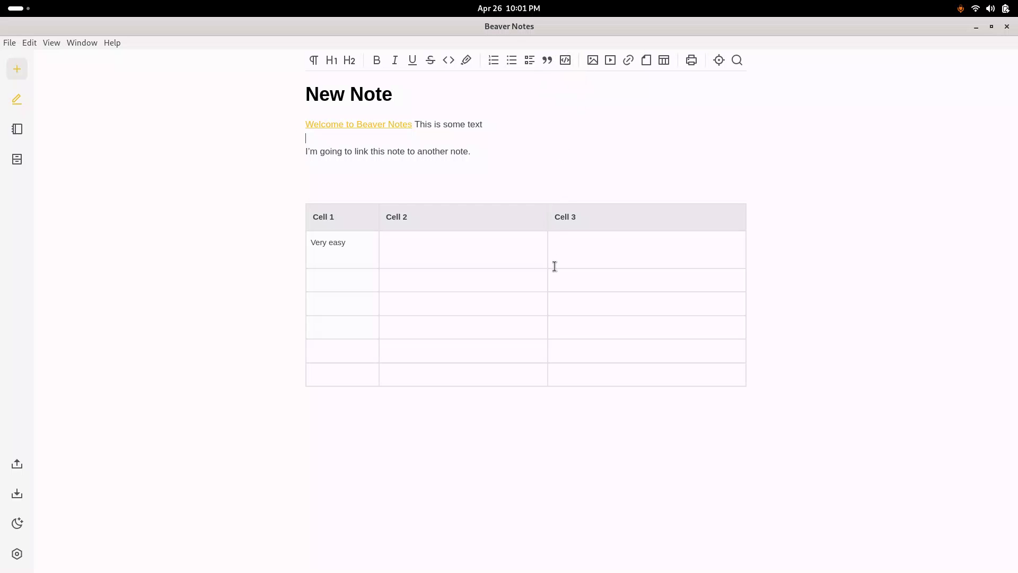
- Add a new line inside Cell 3 of the table's last row
left_click(583, 406)
left_click(697, 383)
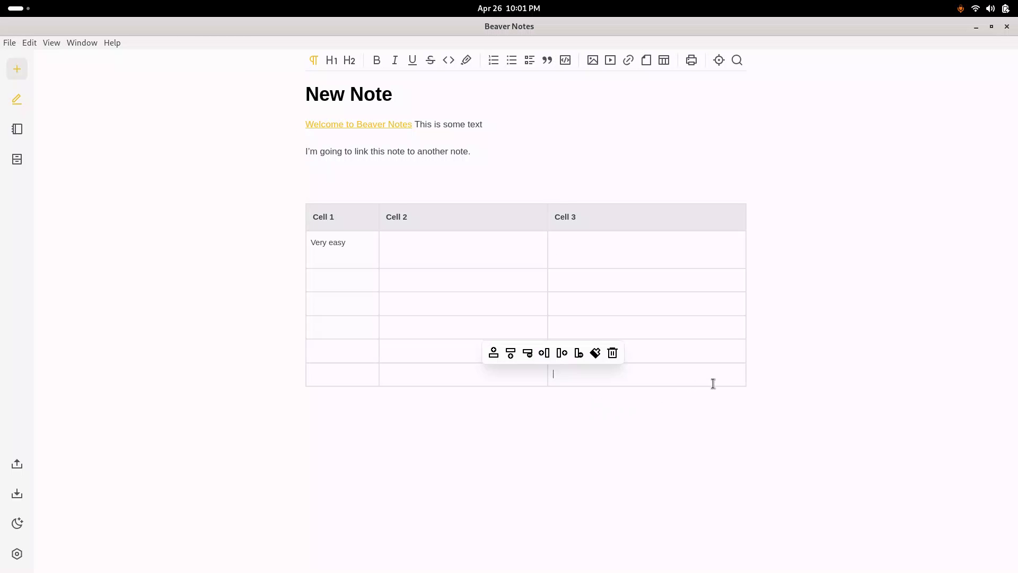
key("Return")
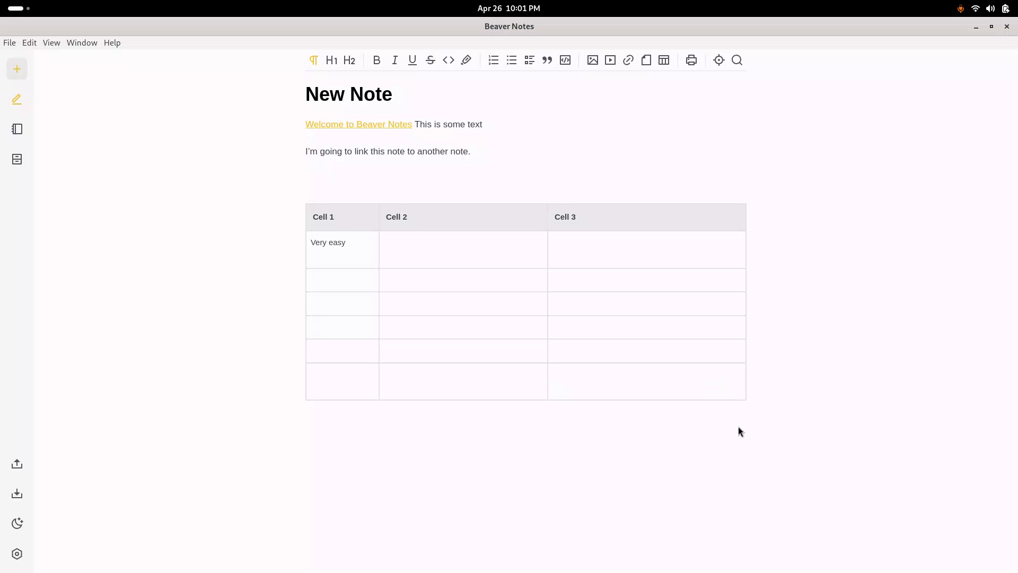
- Delete the table's header row, then delete the whole table
left_click(578, 203)
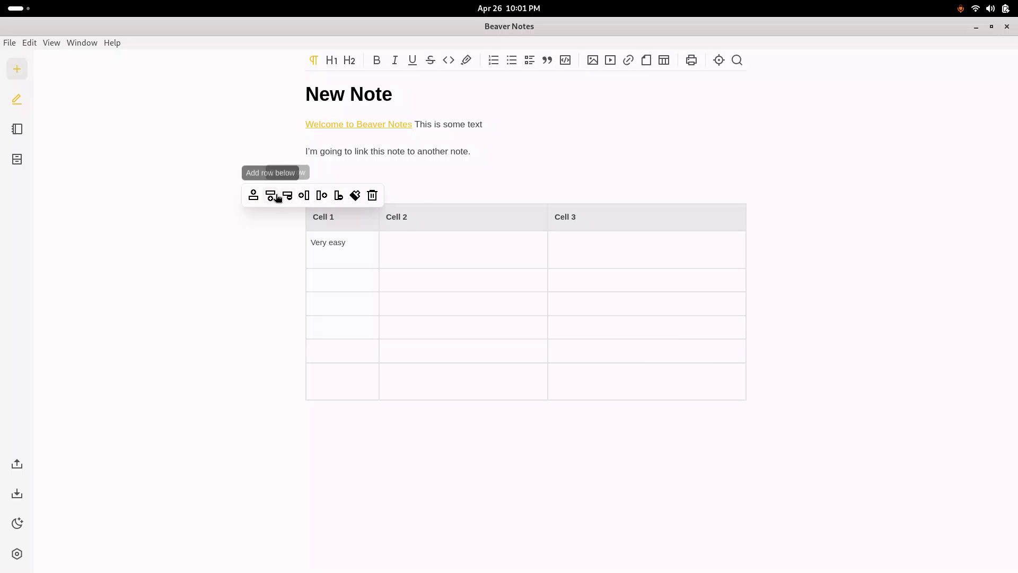
left_click(288, 195)
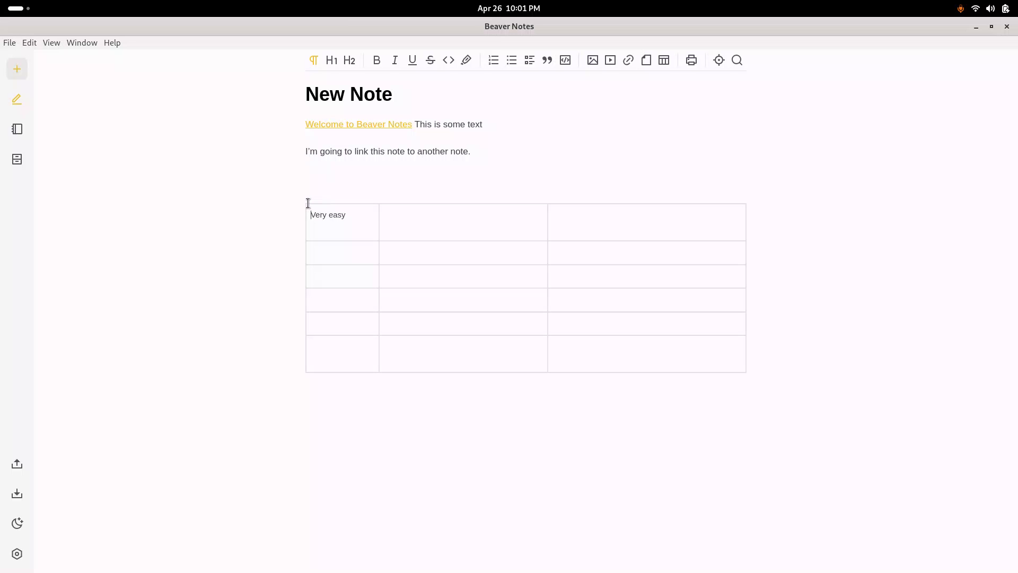
left_click(304, 211)
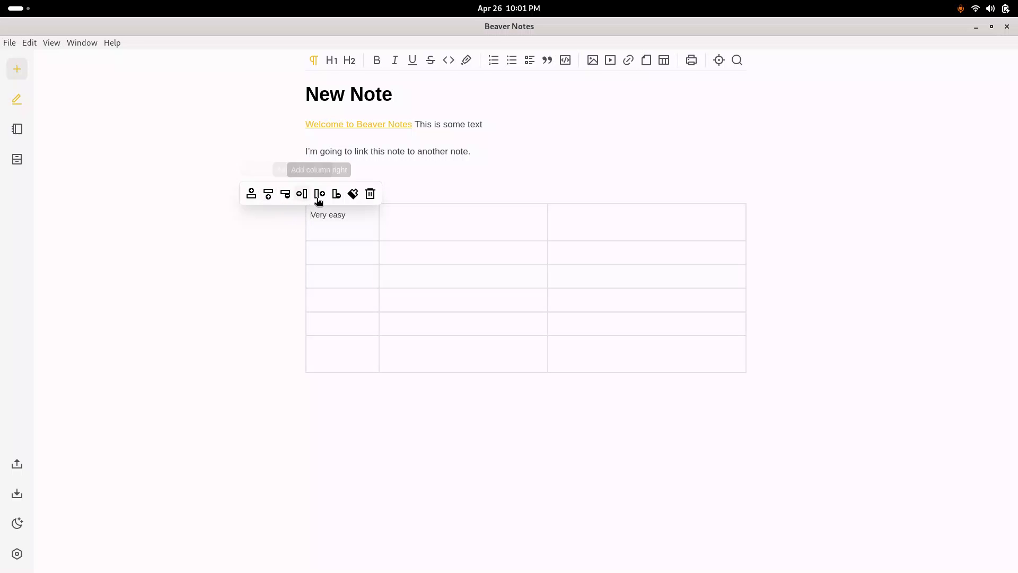
left_click(371, 194)
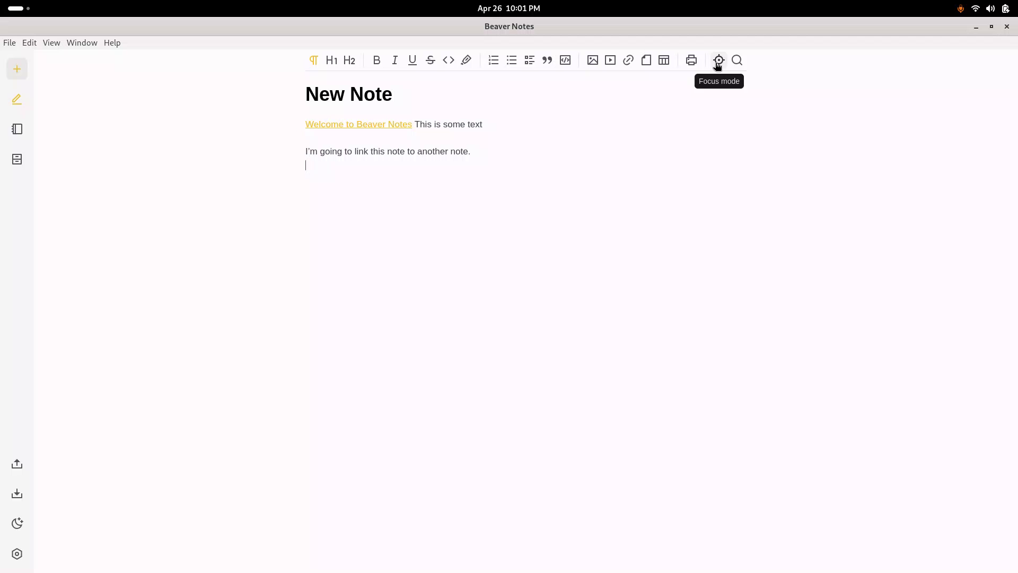
- Turn on focus mode so only a blank page shows, hiding the note text and sidebar
left_click(718, 61)
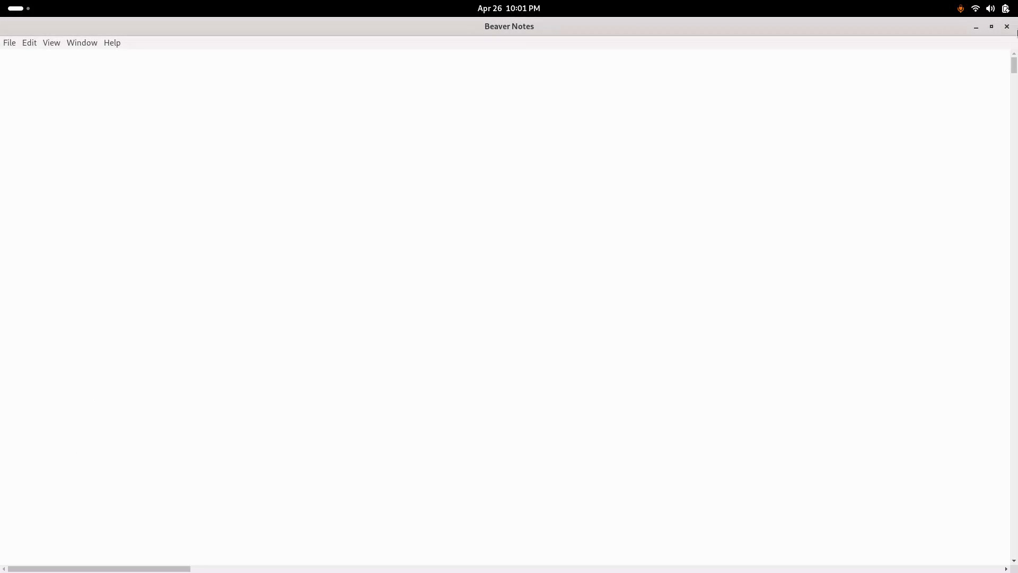
- Close the Beaver Notes window and relaunch it from the GNOME app grid
left_click(1006, 27)
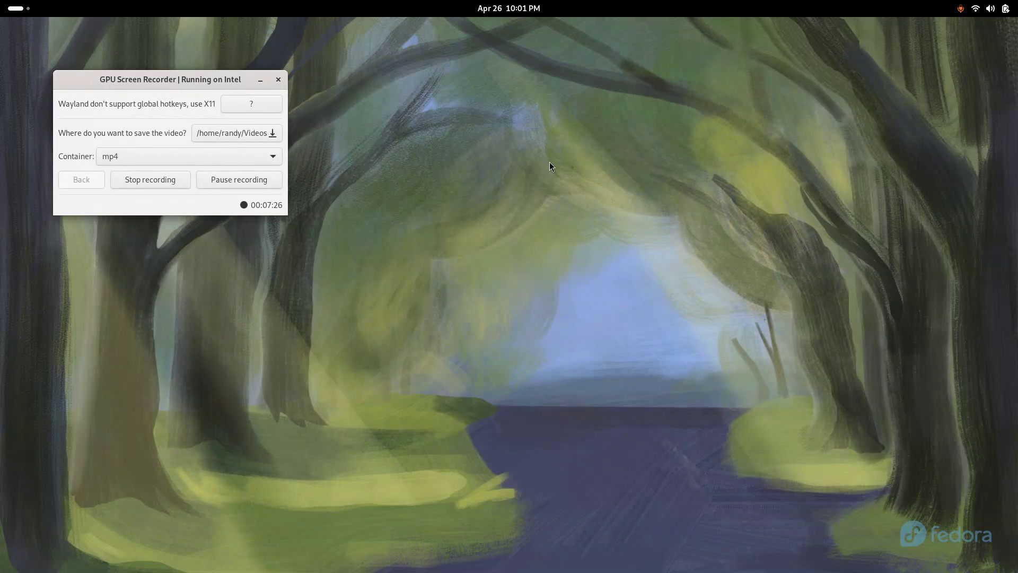
key("super")
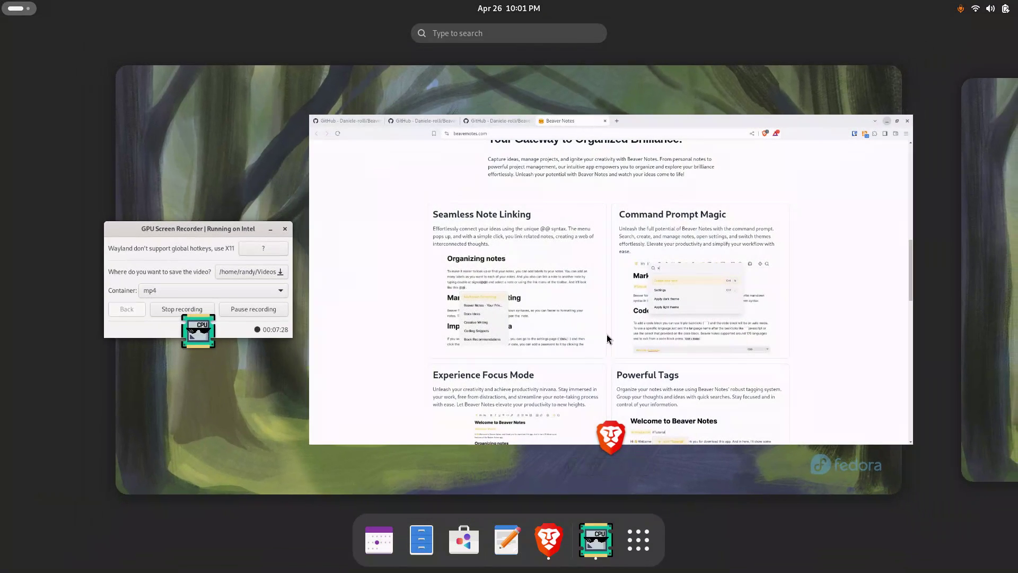
left_click(638, 540)
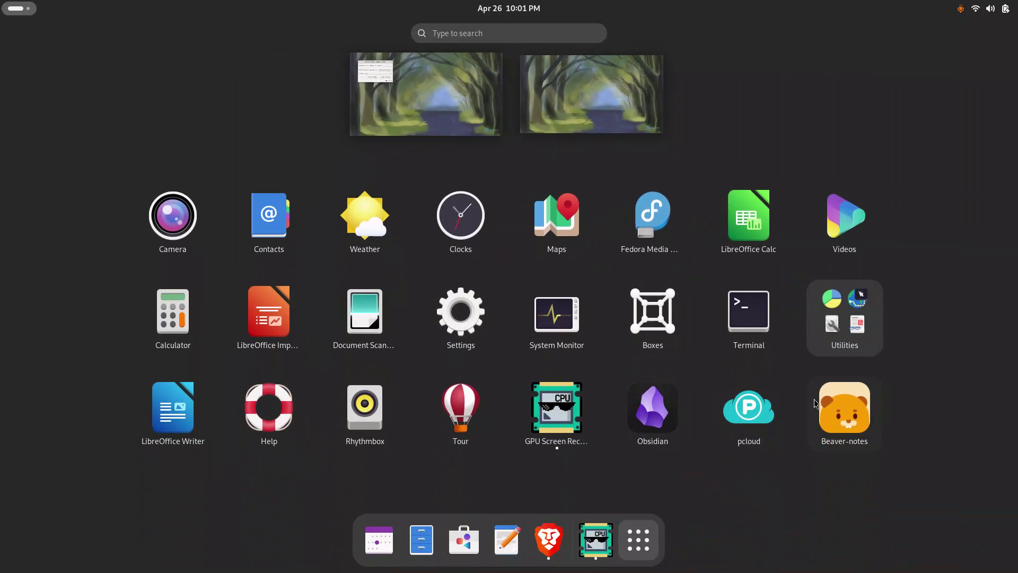
left_click(815, 404)
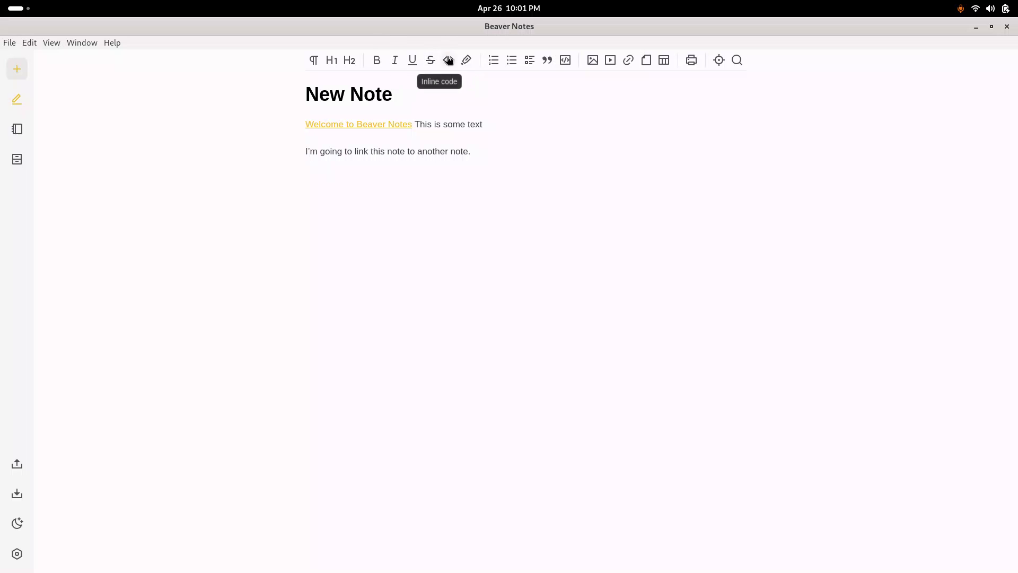
- Add an inline-code line 'this is in line code' after 'another note.' and begin another line
left_click(477, 150)
left_click(449, 60)
type("`this is i")
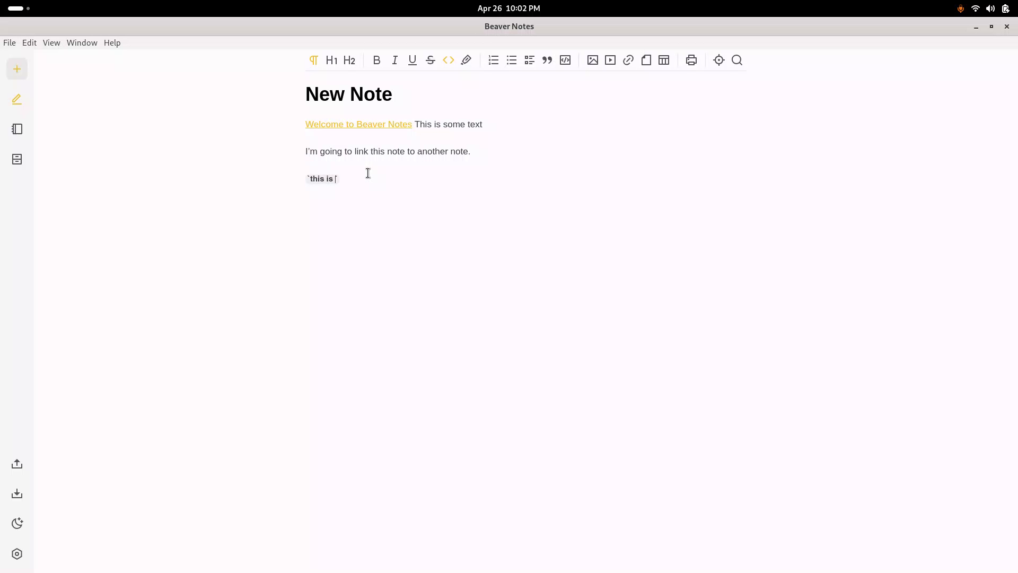
type("n line code`")
key("Return")
type("``")
type("`")
type("This")
type(" is text")
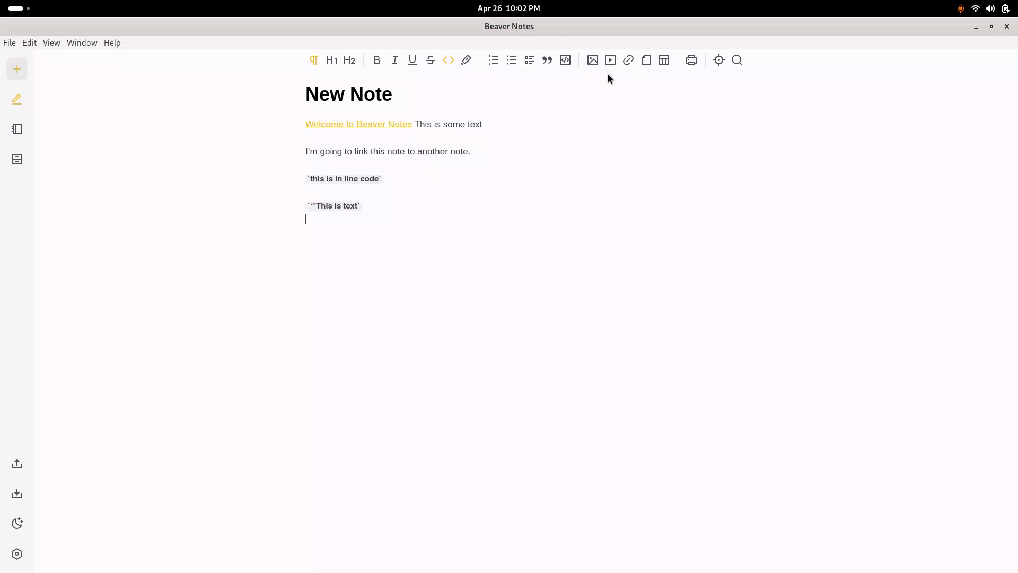
- Create a numbered list with items one, two and three, then return to a plain paragraph
left_click(496, 64)
type("one")
key("Return")
type("two")
key("Return")
type("hre")
type("e")
key("Return")
key("Return")
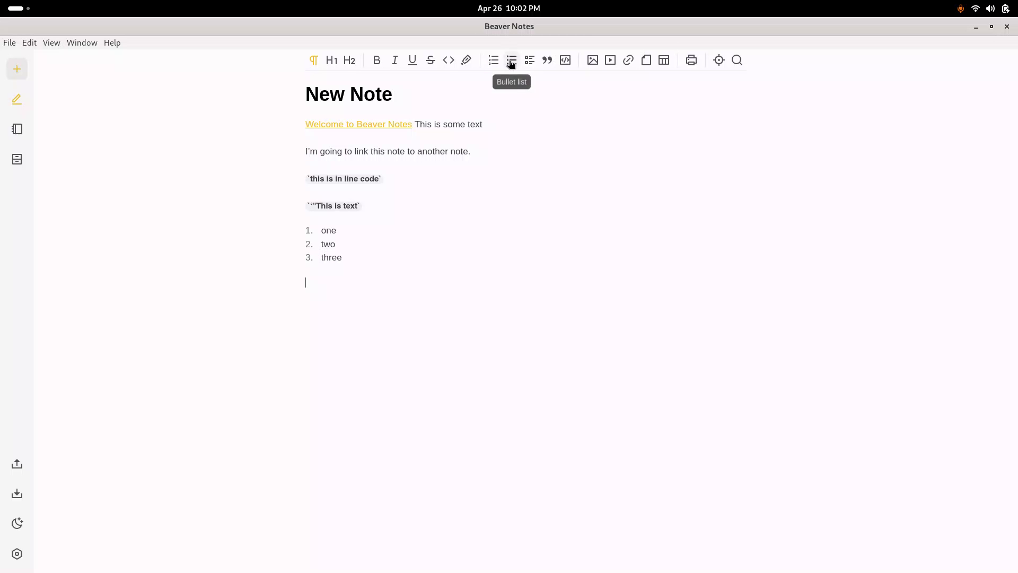
- Strike through the word 'one' in the first list item
left_click(335, 229)
left_click(431, 61)
double_click(335, 230)
left_click(434, 59)
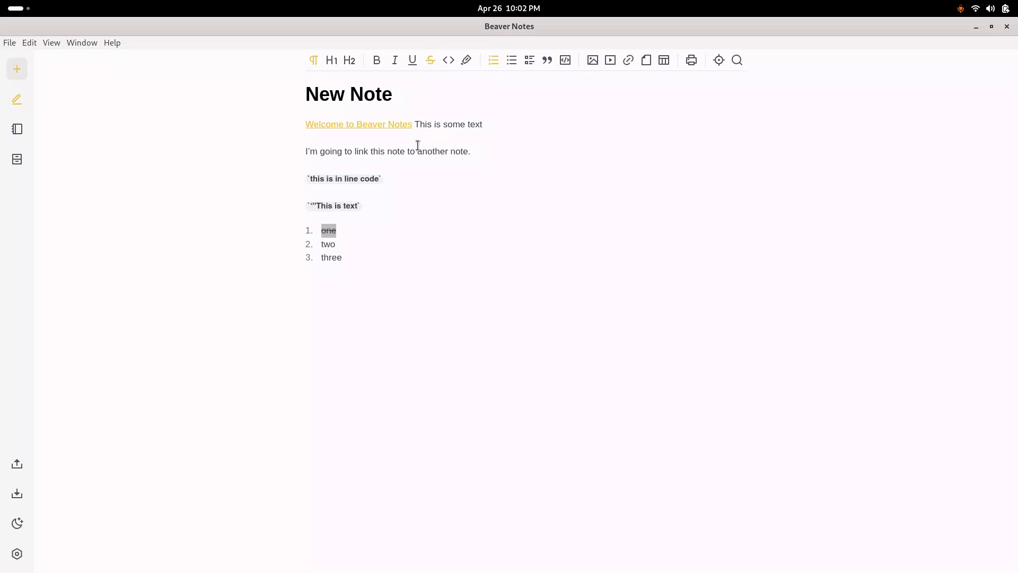
left_click(359, 244)
- Open the all-notes overview, dismiss the Sync Reminder, and search the notes for 'three'
left_click(14, 134)
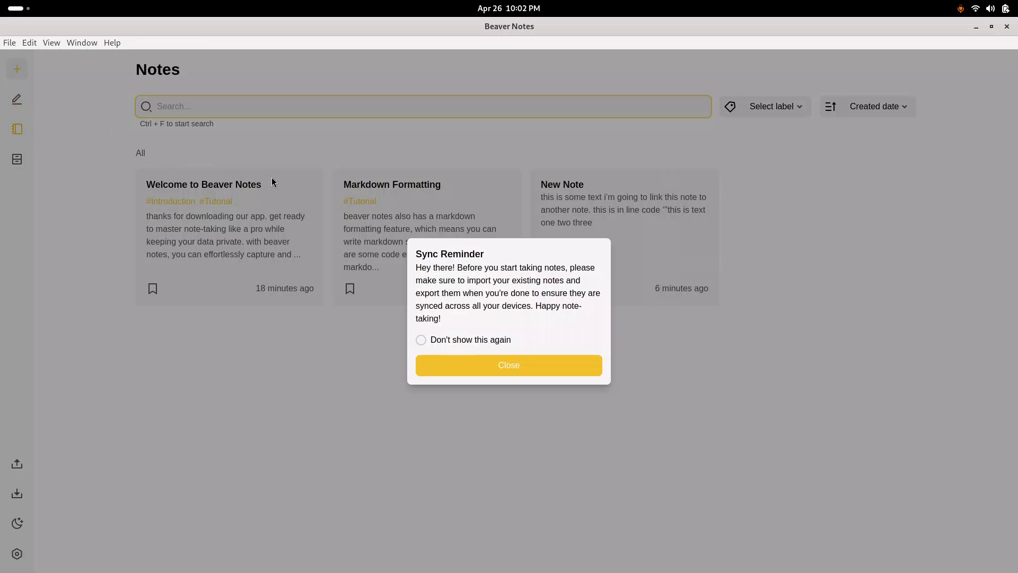
left_click(483, 366)
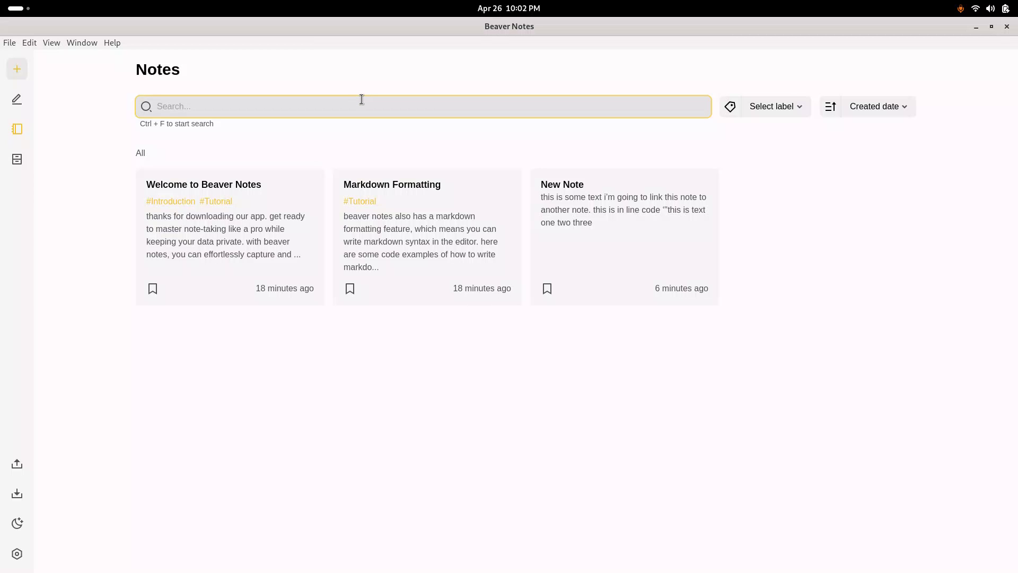
type("beaver")
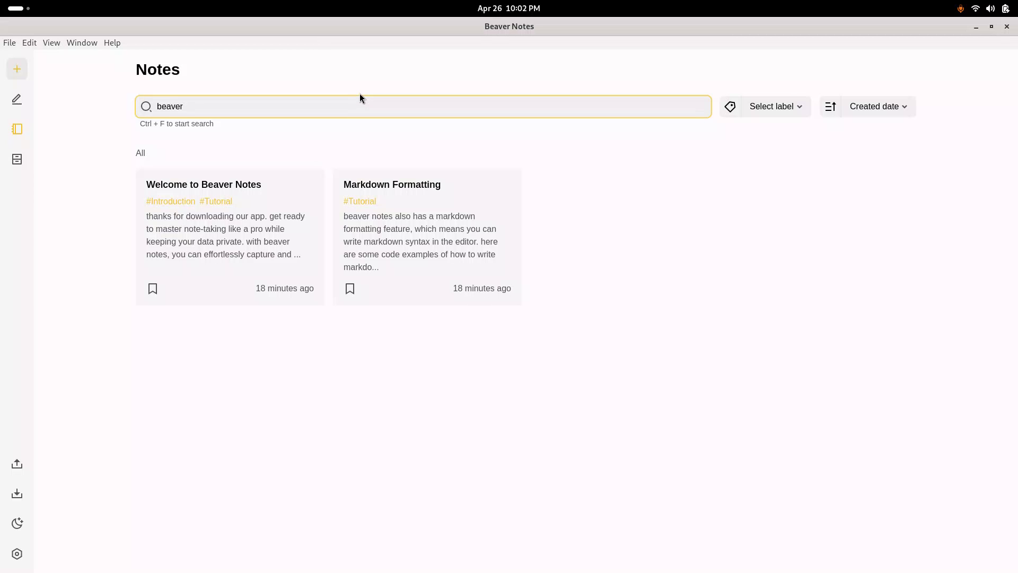
key("BackSpace")
key("BackSpace")
key("BackSpace")
key("BackSpace")
key("BackSpace")
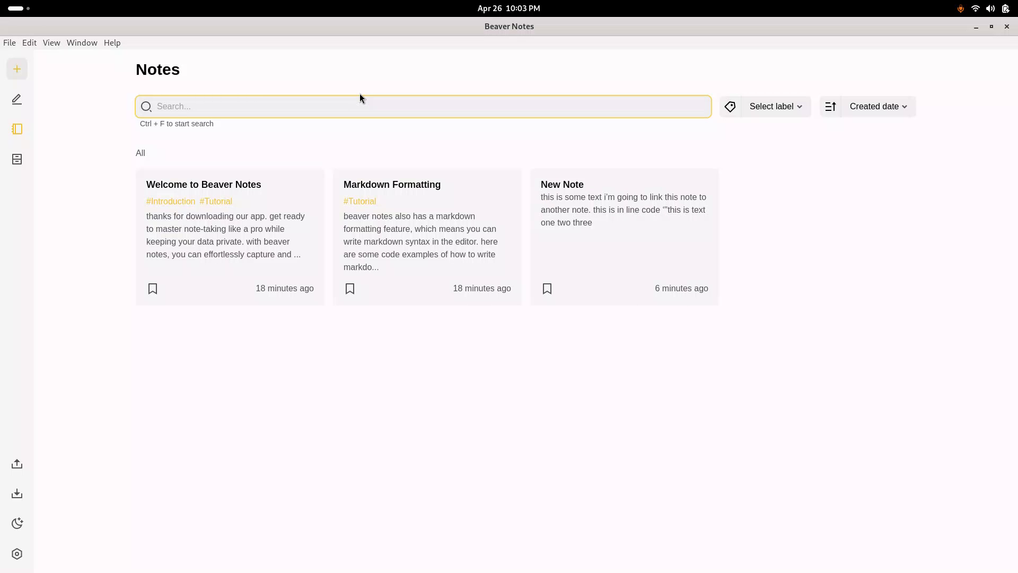
type("three")
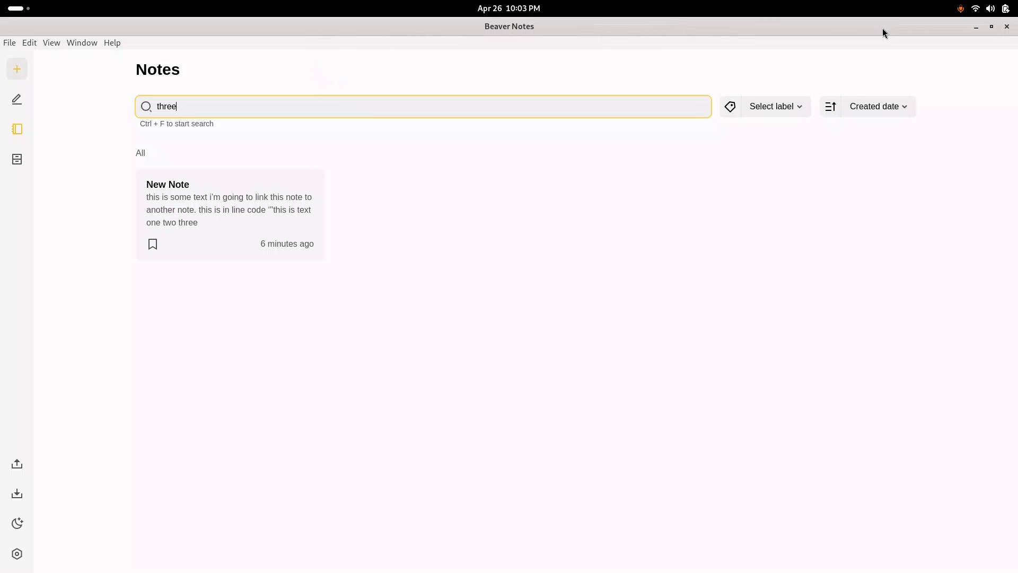
- Close the Beaver Notes window, leaving the GNOME desktop and screen recorder showing
left_click(1005, 28)
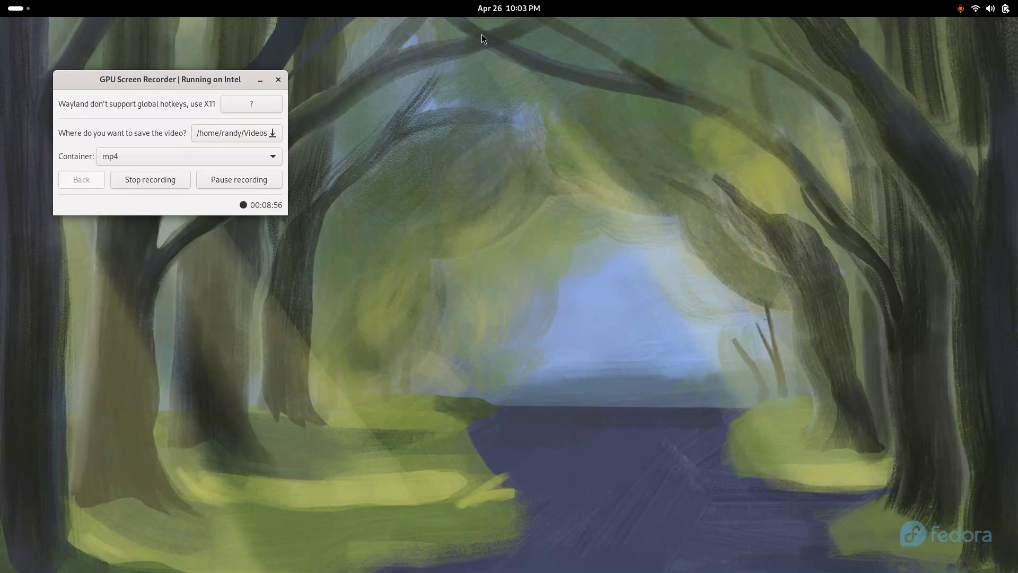